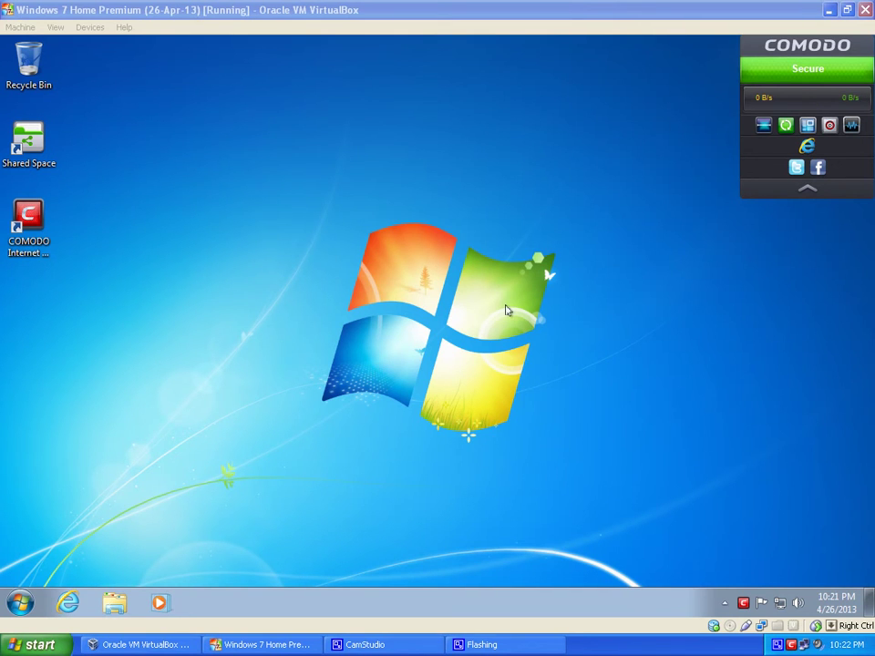
# Launch COMODO Internet Security in the virtual machine and open its Advanced Settings
pyautogui.click(507, 14)
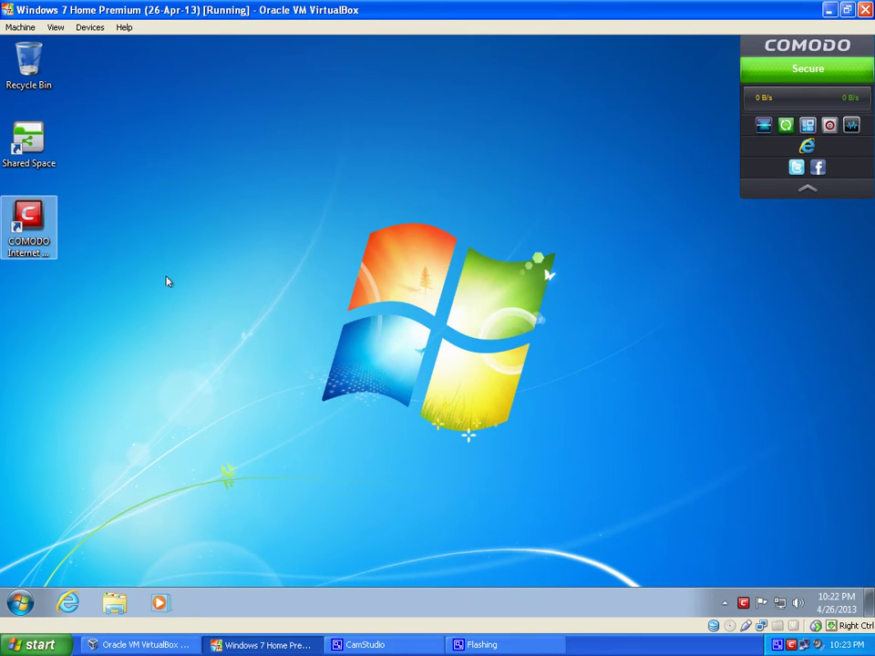
pyautogui.click(26, 236)
pyautogui.doubleClick(26, 235)
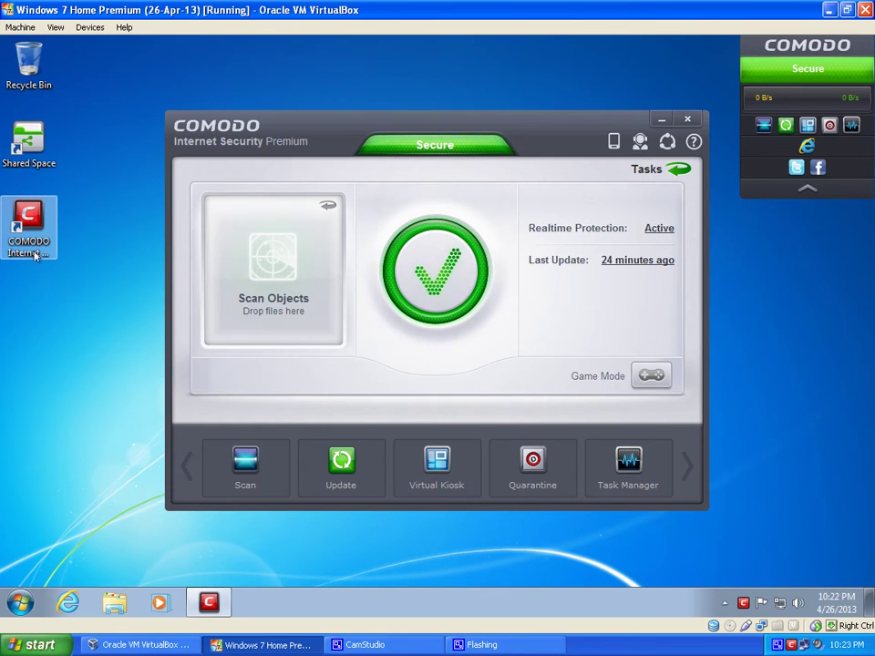
pyautogui.click(299, 131)
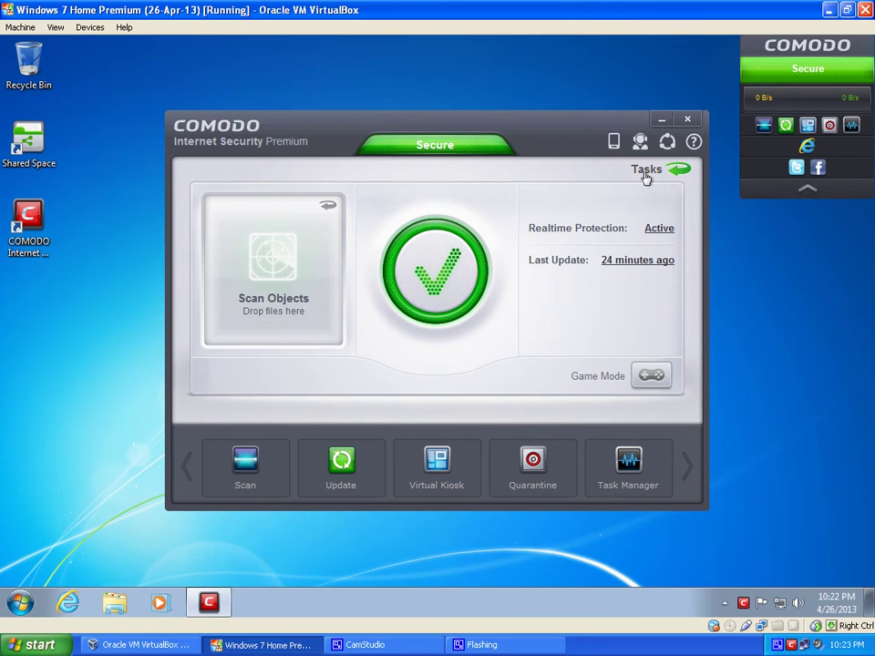
pyautogui.click(678, 171)
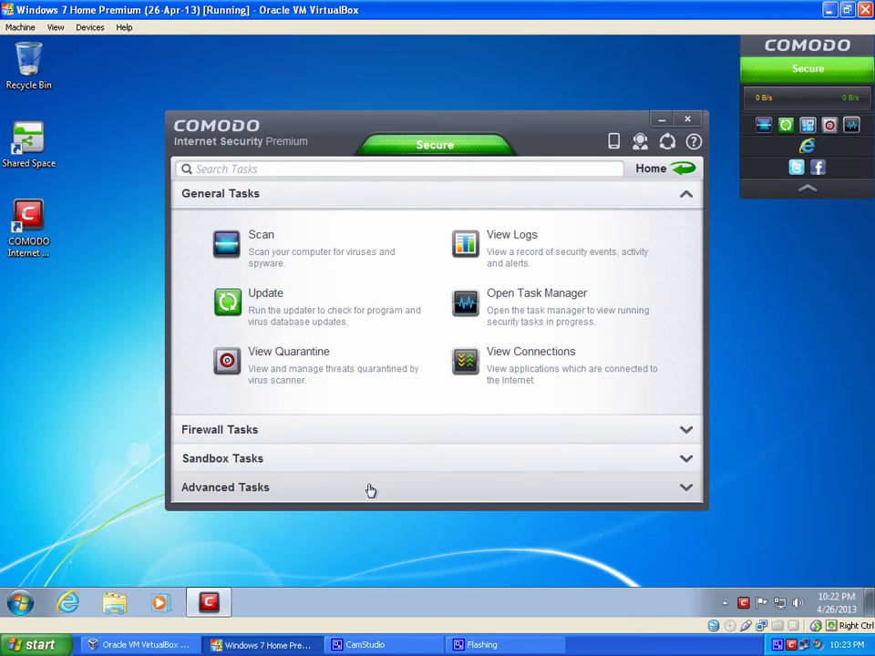
pyautogui.click(371, 491)
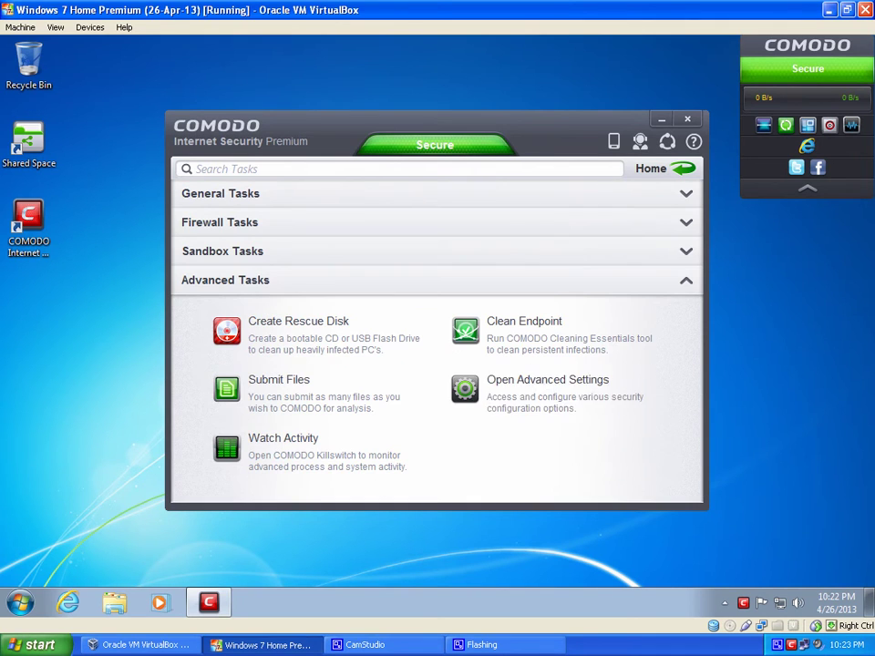
pyautogui.click(559, 411)
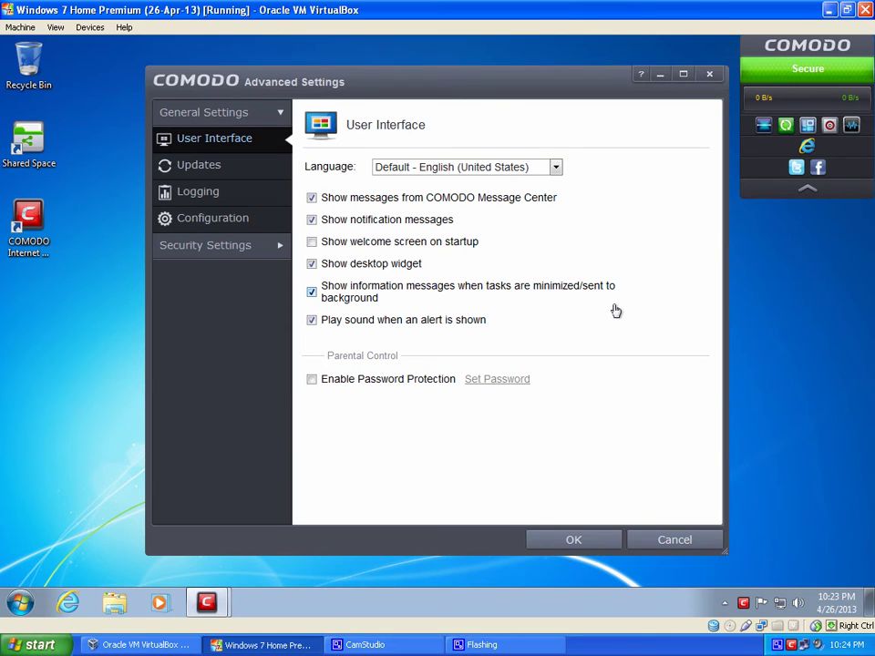
# Turn off information messages for tasks minimized or sent to background and the sound played when an alert is shown
pyautogui.click(332, 297)
pyautogui.click(409, 325)
# Set the Full Scan profile in the antivirus settings to automatically clean threats using the Quarantine Threats action
pyautogui.click(225, 247)
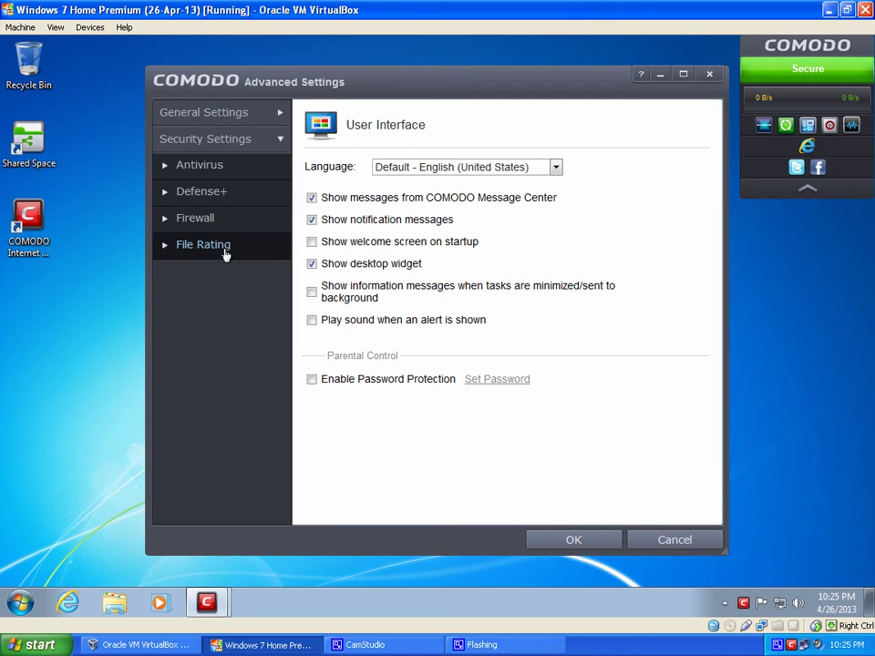
pyautogui.click(201, 169)
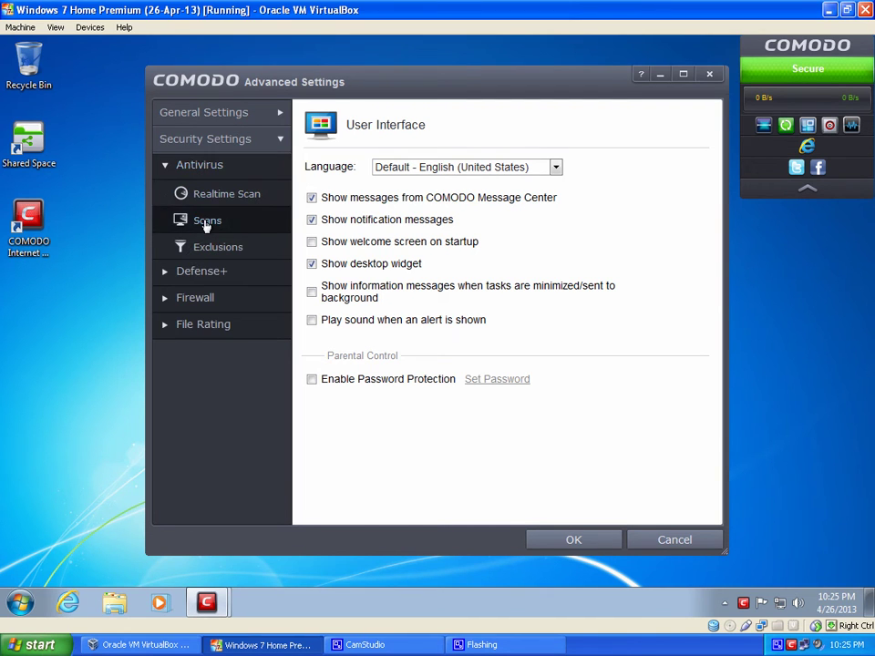
pyautogui.click(209, 199)
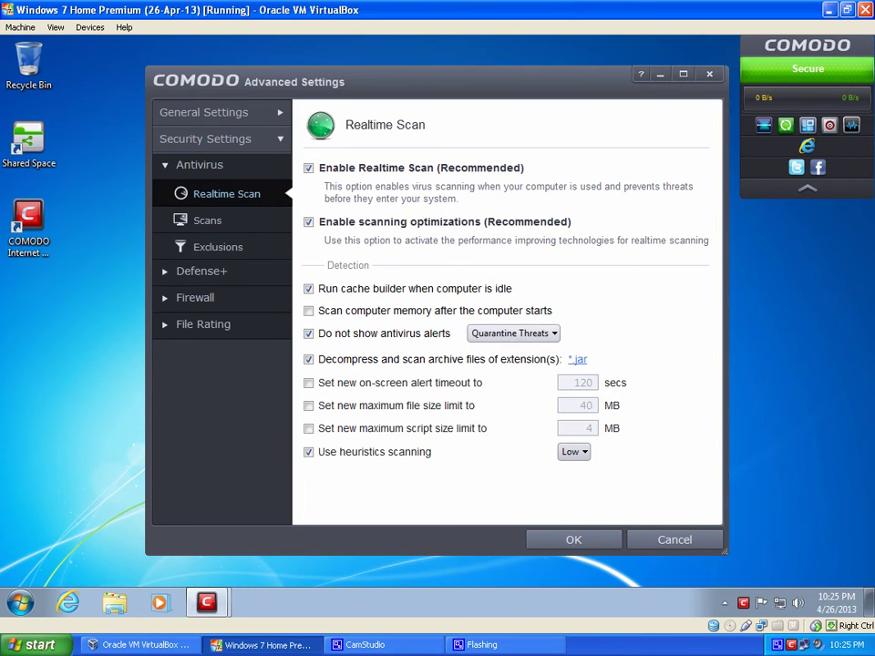
pyautogui.click(210, 223)
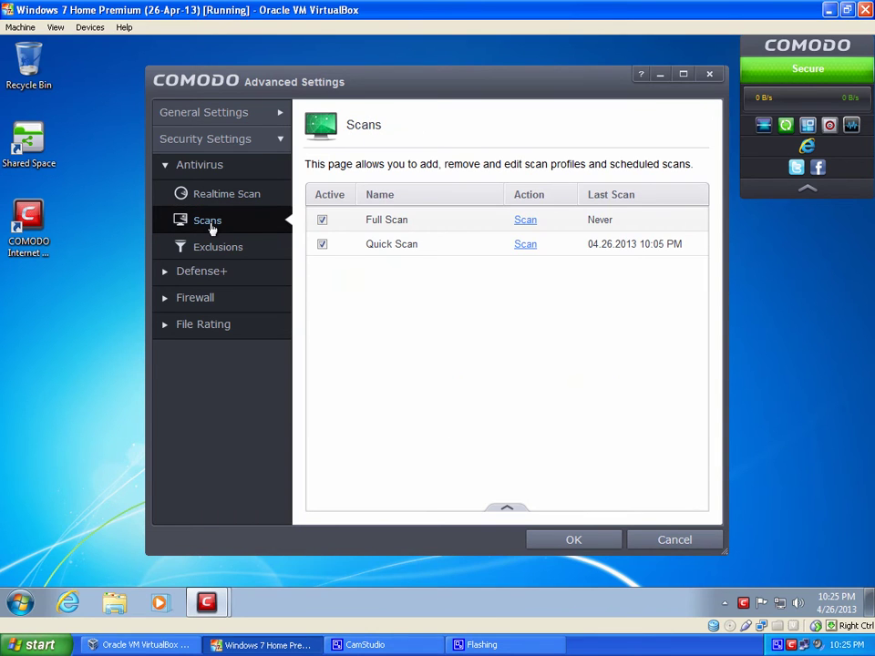
pyautogui.click(390, 225)
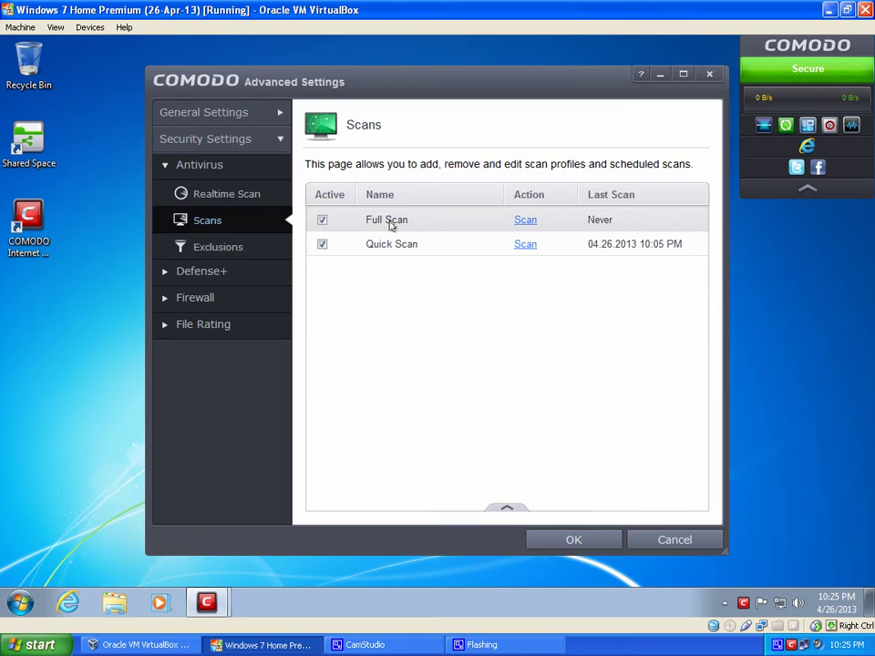
pyautogui.click(506, 513)
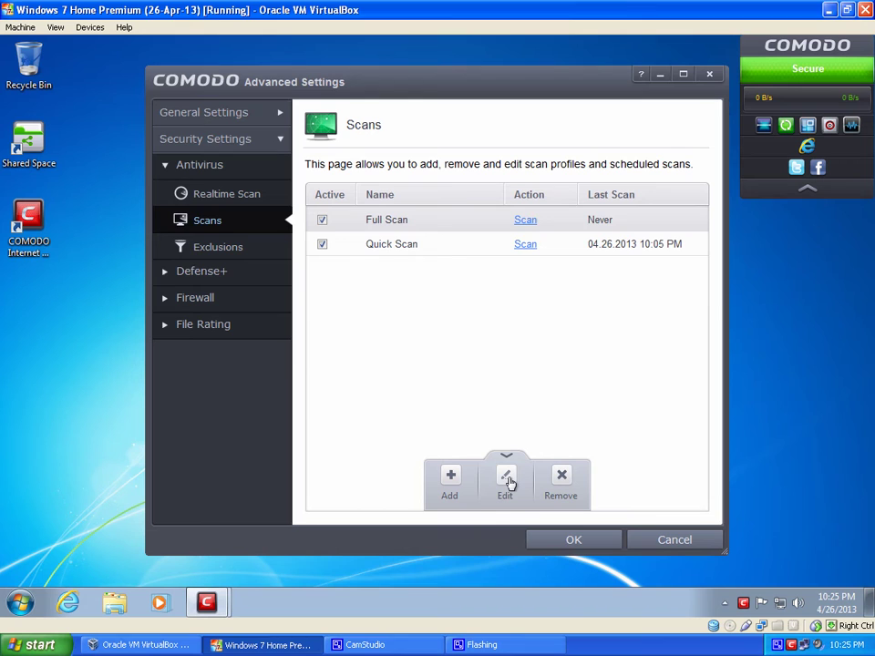
pyautogui.click(506, 481)
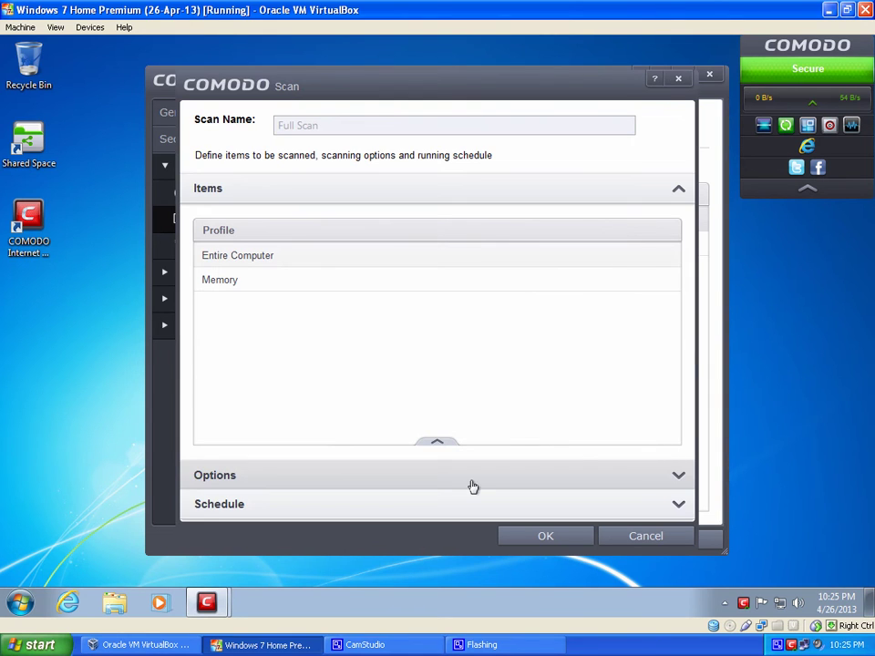
pyautogui.click(286, 477)
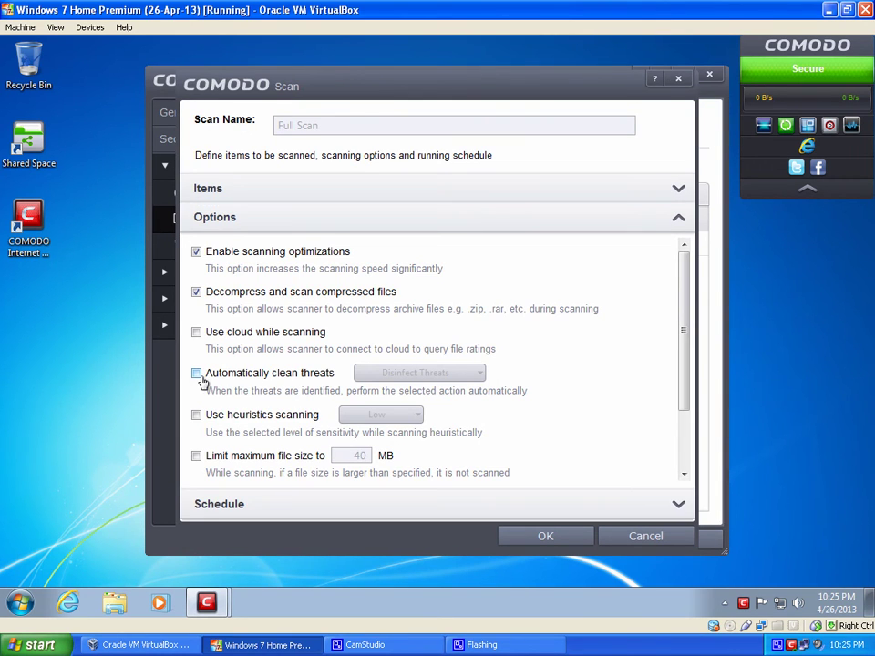
pyautogui.click(290, 377)
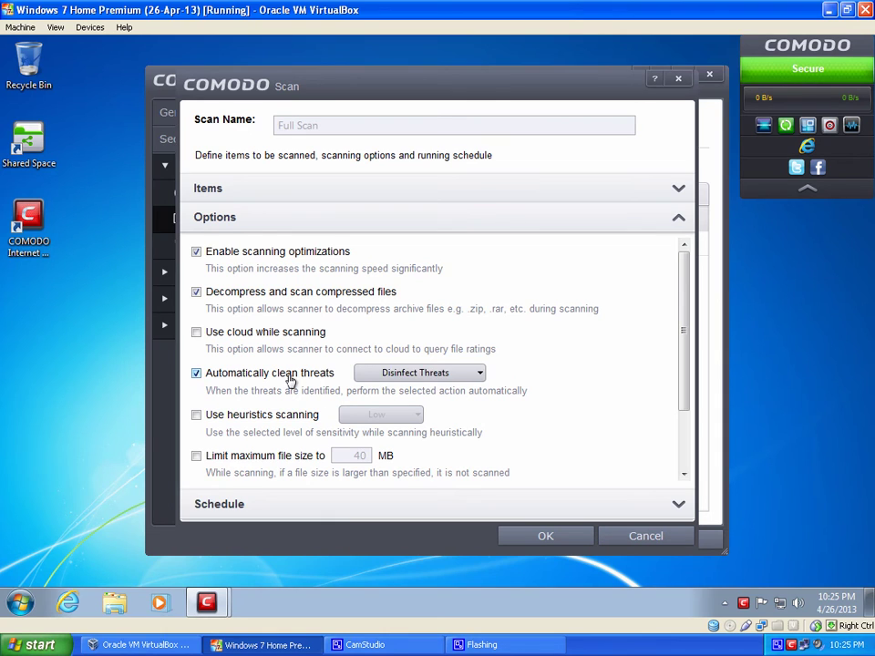
pyautogui.click(445, 376)
pyautogui.click(422, 395)
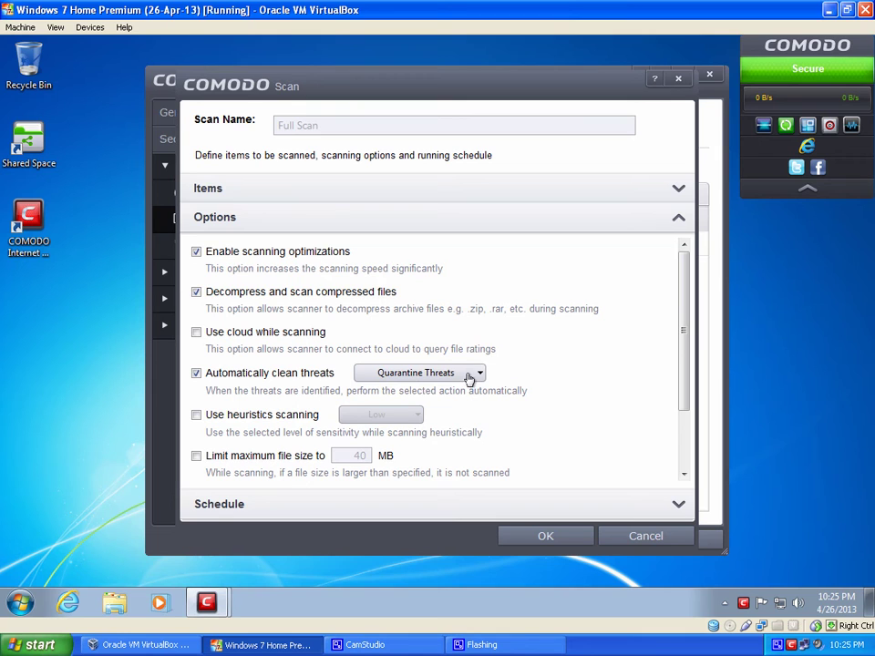
# Change the Full Scan's weekly schedule so that it runs on Saturday only
pyautogui.click(204, 509)
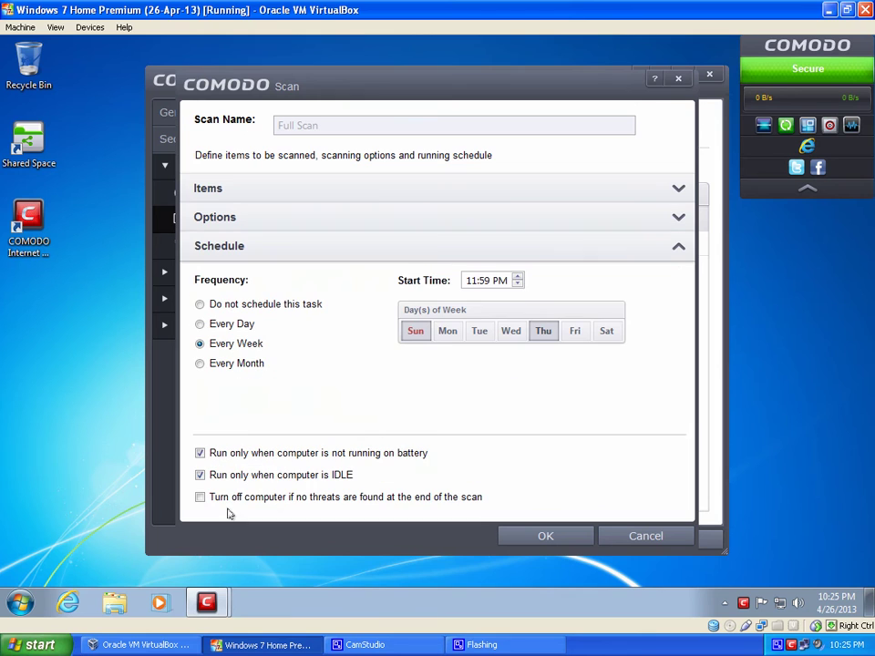
pyautogui.click(541, 335)
pyautogui.click(414, 335)
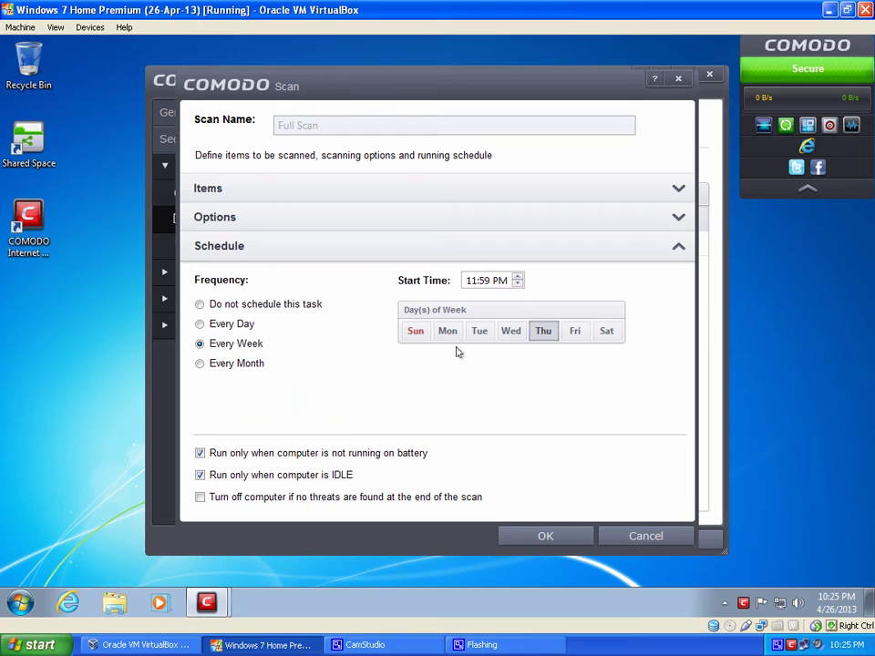
pyautogui.click(543, 334)
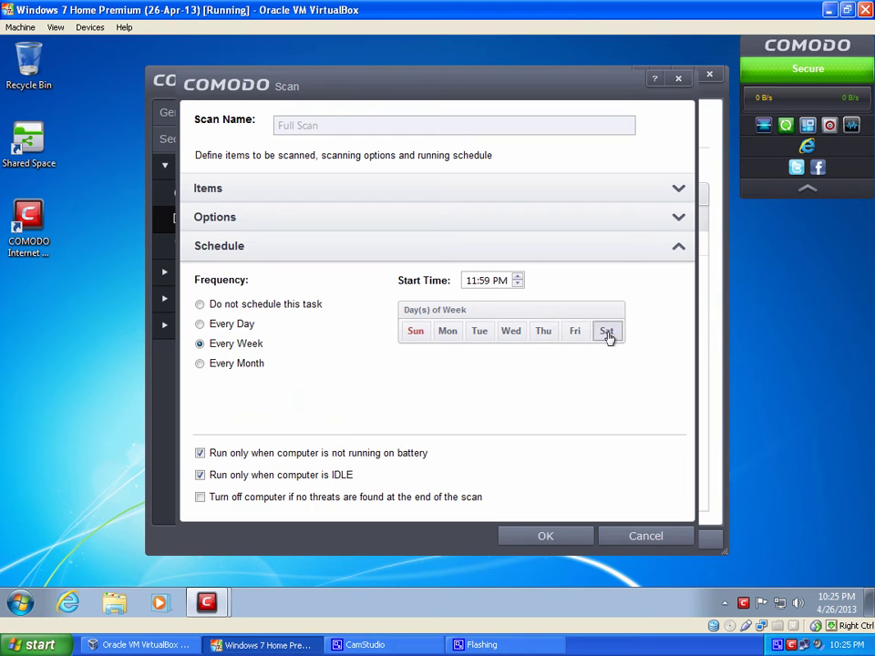
pyautogui.click(608, 334)
# Set the Full Scan's start time to 9:00 PM and save the scan profile
pyautogui.click(519, 278)
pyautogui.click(519, 278)
pyautogui.click(518, 282)
pyautogui.click(519, 282)
pyautogui.click(519, 282)
pyautogui.click(518, 282)
pyautogui.click(519, 283)
pyautogui.click(496, 281)
pyautogui.click(518, 277)
pyautogui.click(532, 542)
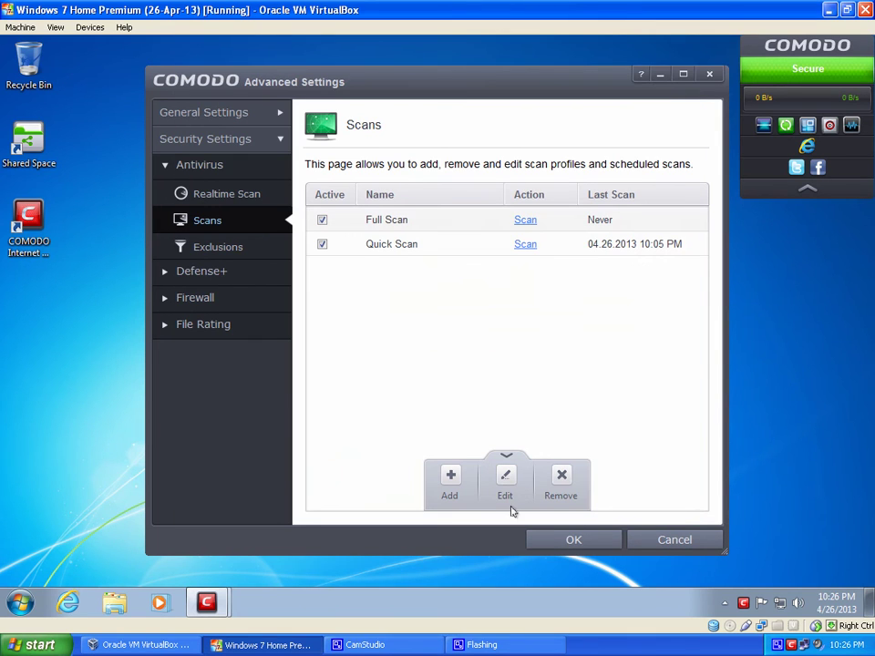
# Set the Quick Scan profile to automatically clean threats using the Quarantine Threats action
pyautogui.click(400, 246)
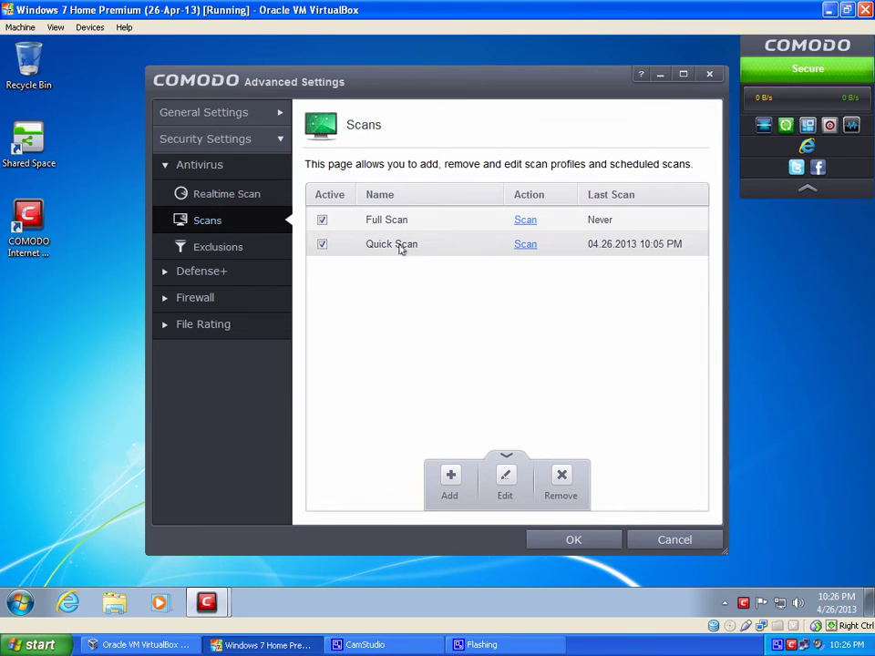
pyautogui.click(506, 483)
pyautogui.click(259, 475)
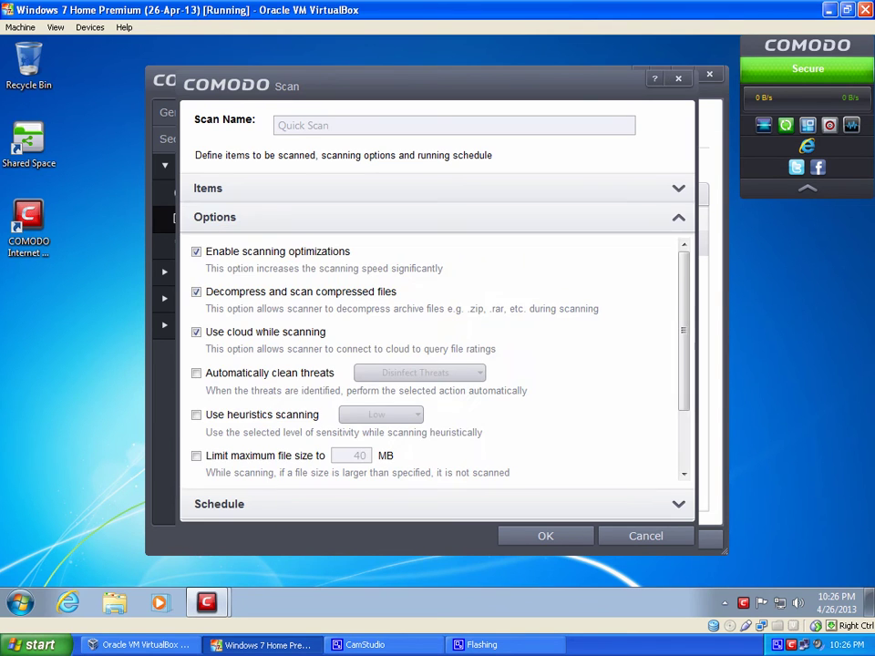
pyautogui.click(219, 374)
pyautogui.click(384, 372)
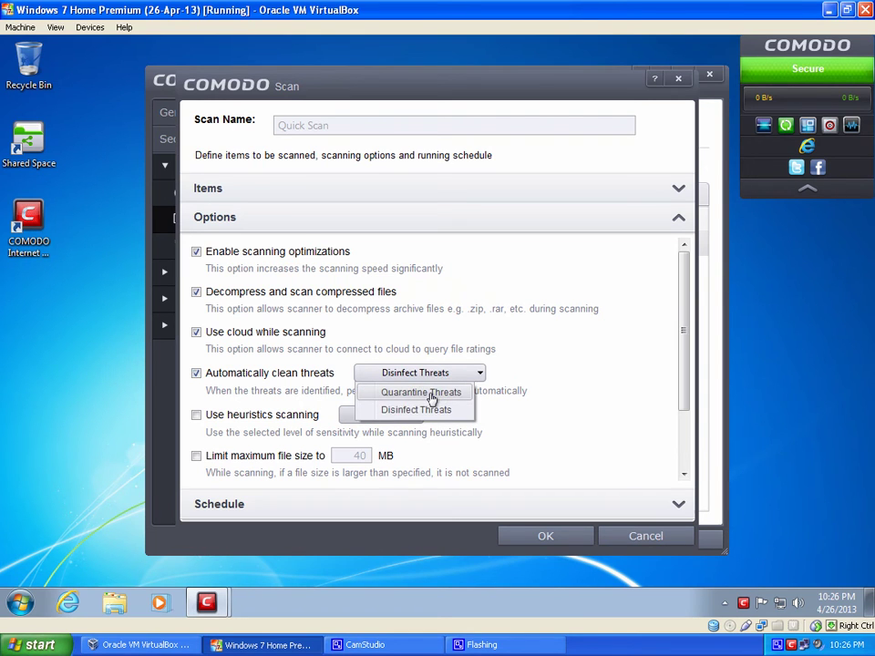
pyautogui.click(431, 398)
# Schedule the weekly Quick Scan for Saturday and save the scan profile
pyautogui.click(297, 504)
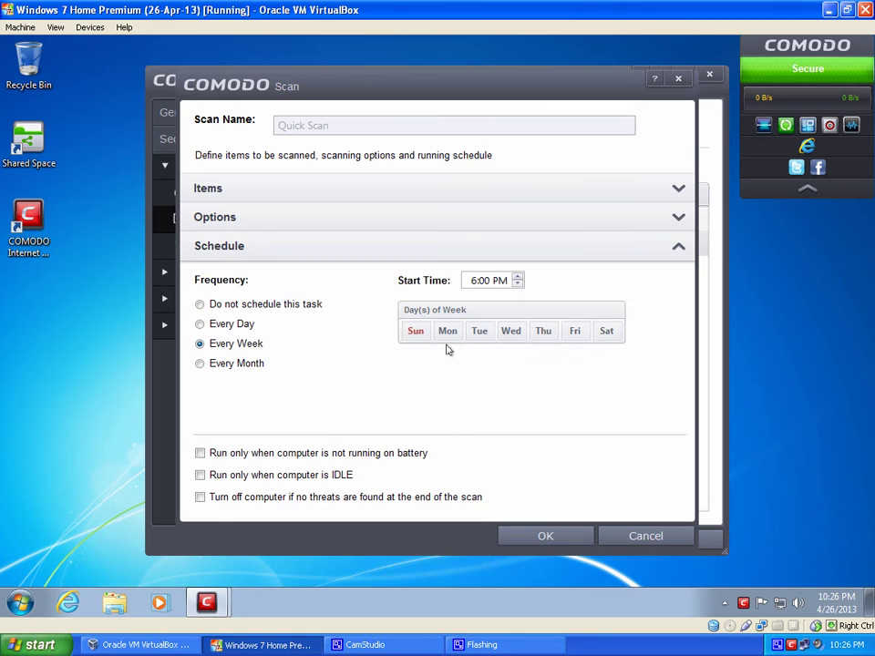
pyautogui.click(606, 334)
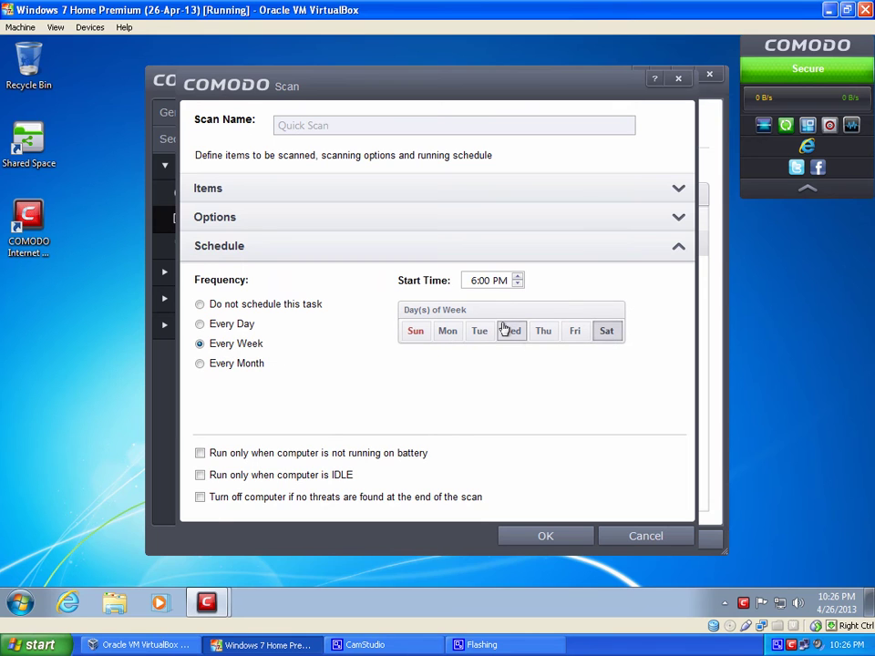
pyautogui.click(472, 279)
pyautogui.click(560, 538)
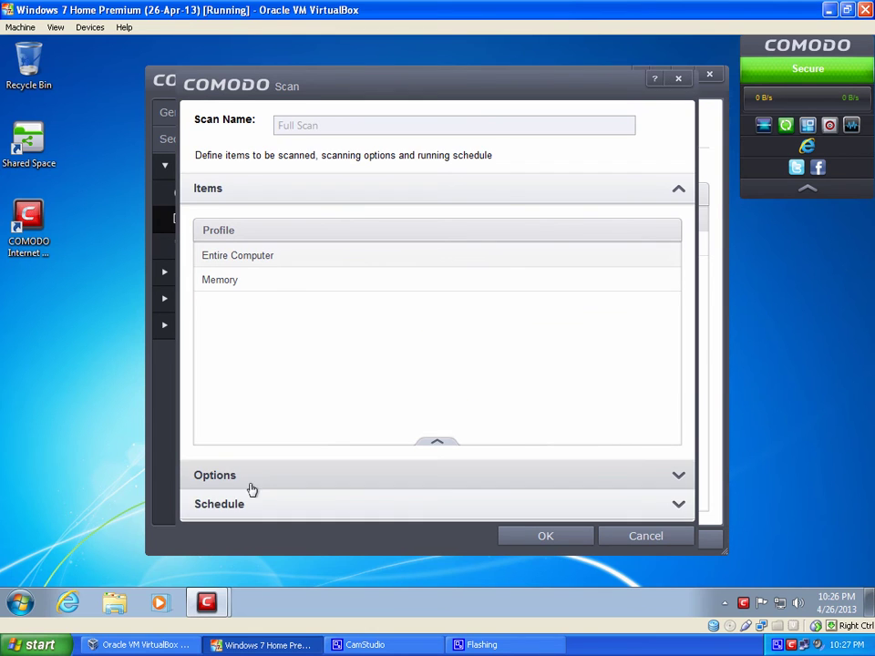
# Reschedule the Full Scan to run every month on day 1 and save the scan profile
pyautogui.click(241, 504)
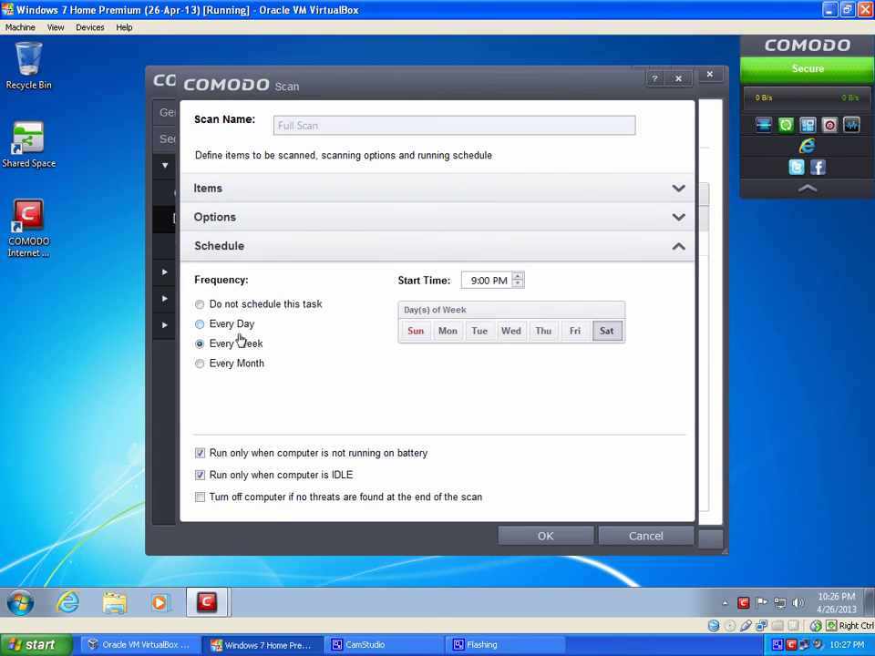
pyautogui.click(214, 366)
pyautogui.click(414, 333)
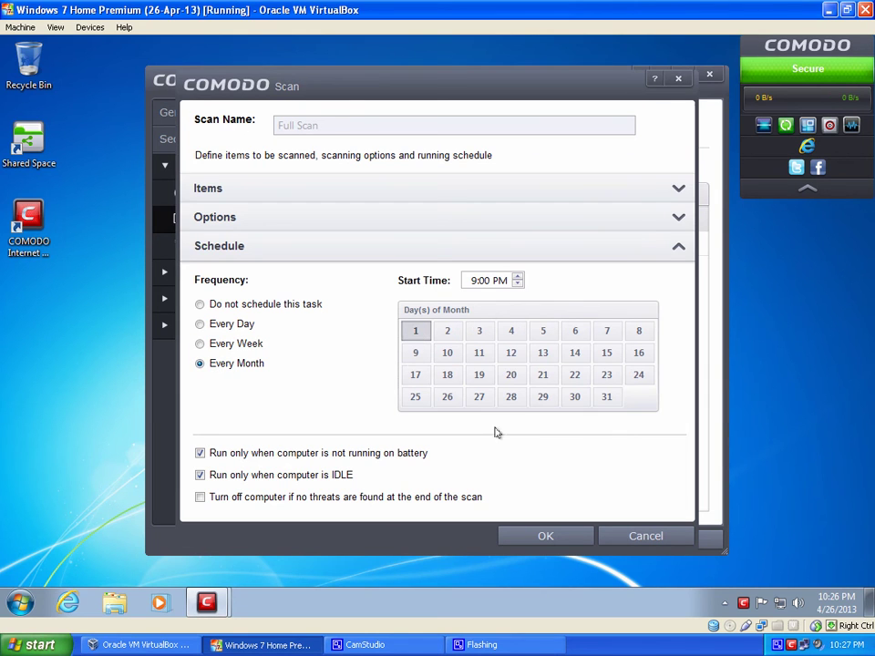
pyautogui.click(546, 536)
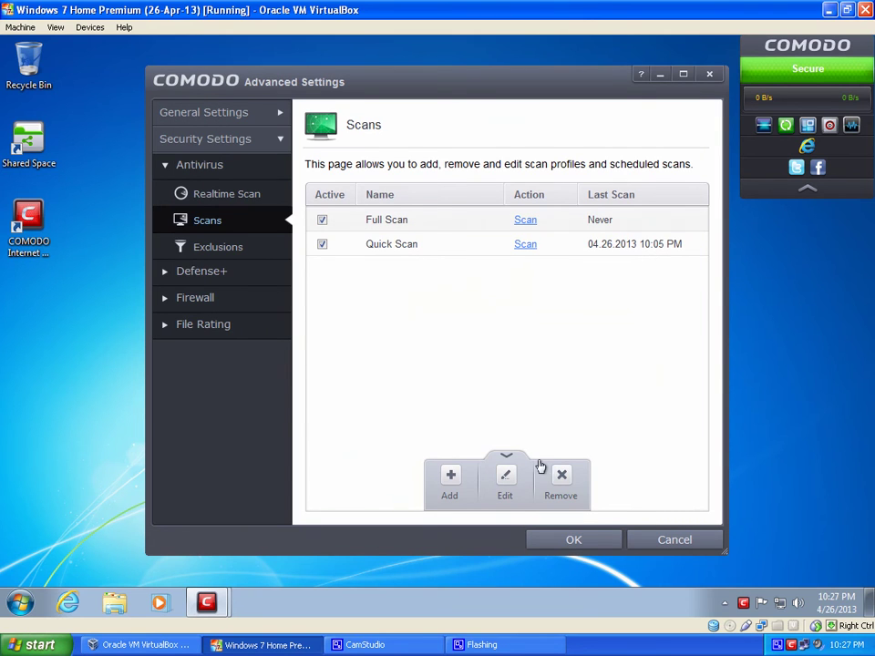
# Set the Defense+ Behavior Blocker to auto-sandbox unknown applications as Untrusted
pyautogui.click(185, 274)
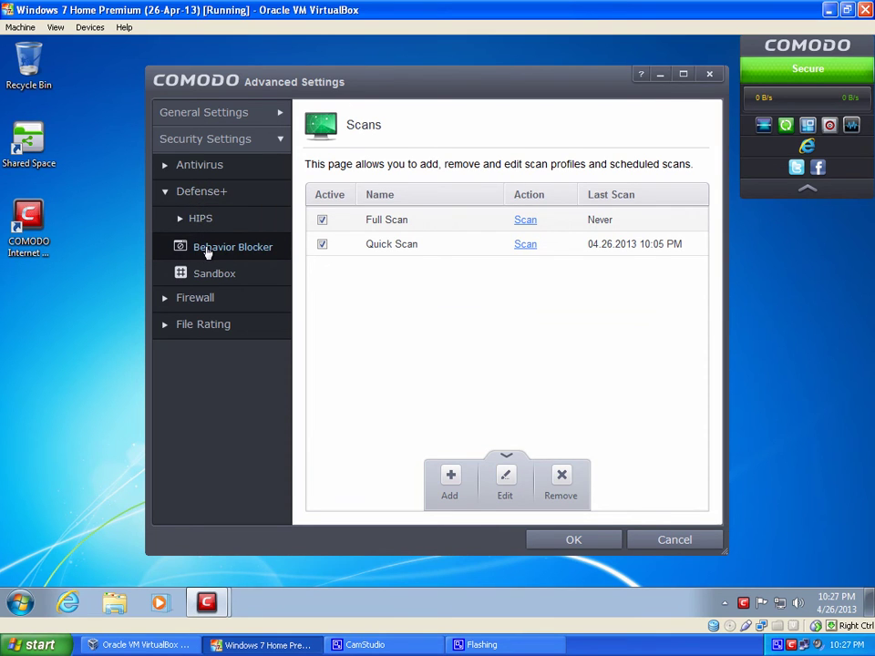
pyautogui.click(207, 252)
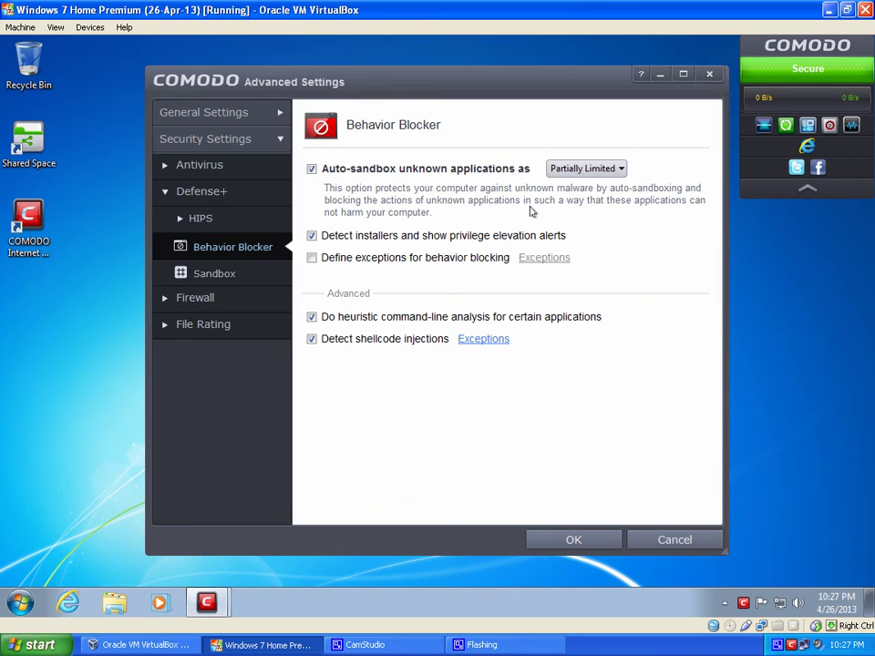
pyautogui.click(592, 172)
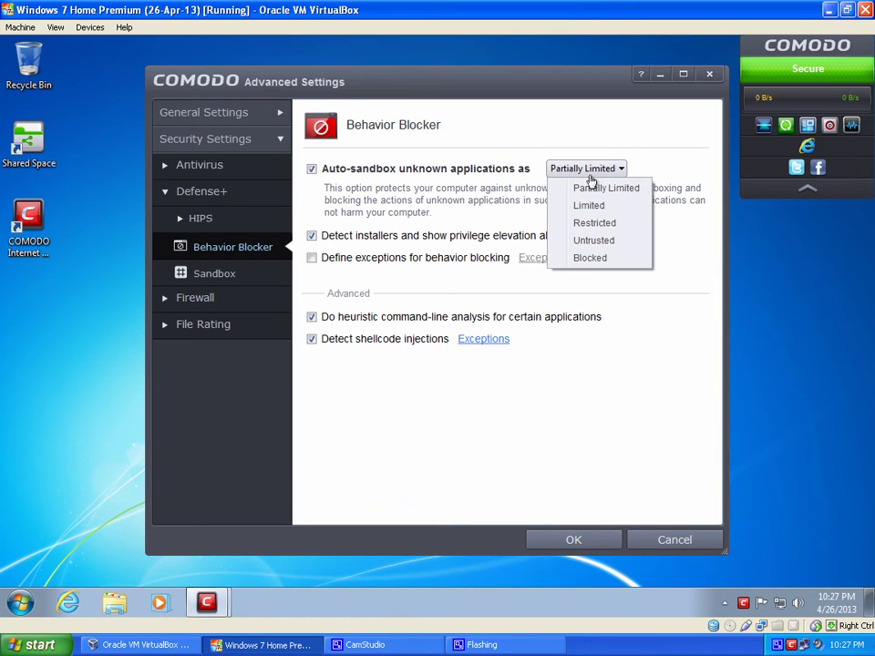
pyautogui.click(582, 226)
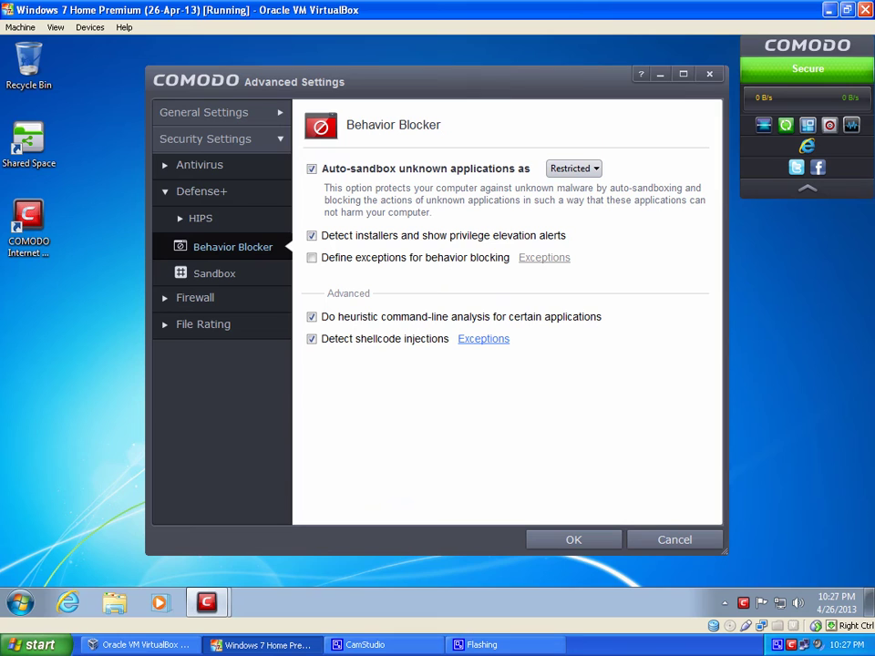
pyautogui.click(576, 175)
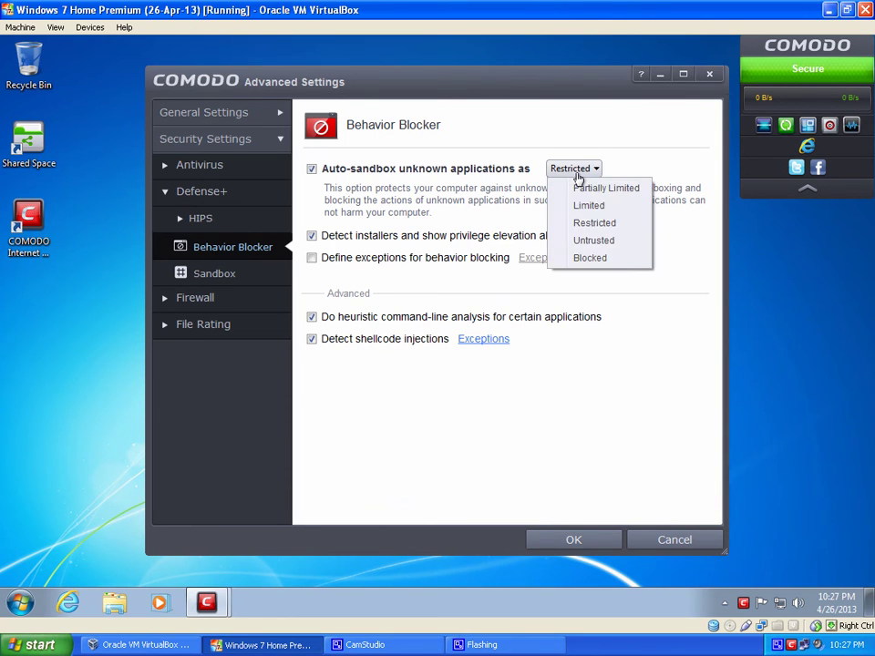
pyautogui.click(599, 242)
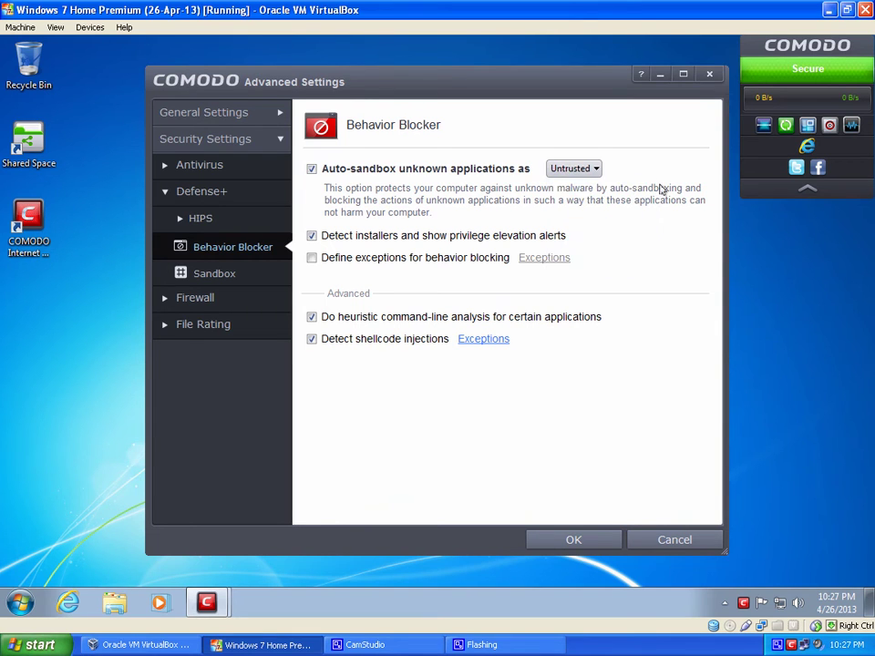
# Set the Behavior Blocker to auto-sandbox unknown applications as Restricted
pyautogui.click(590, 171)
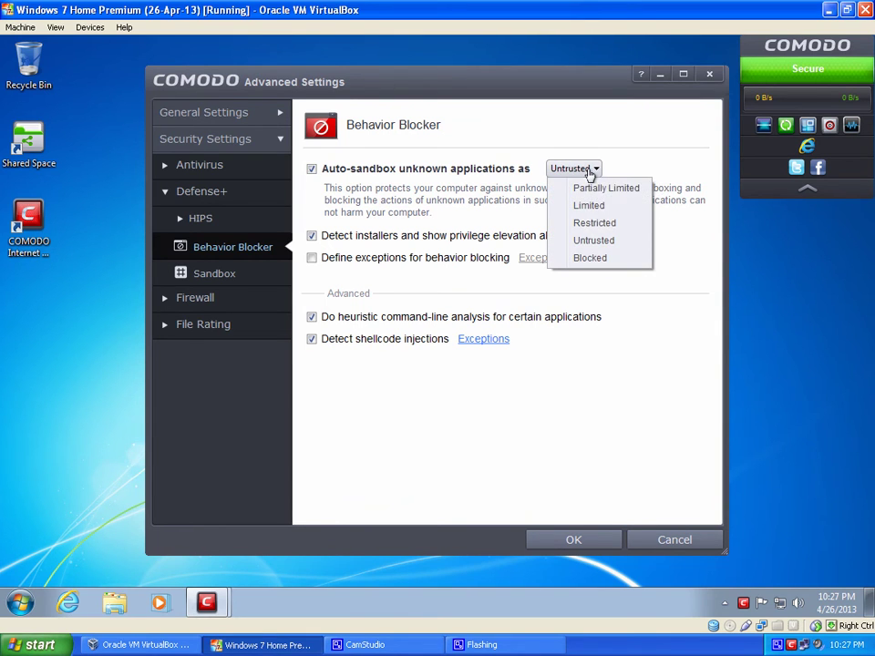
pyautogui.click(600, 231)
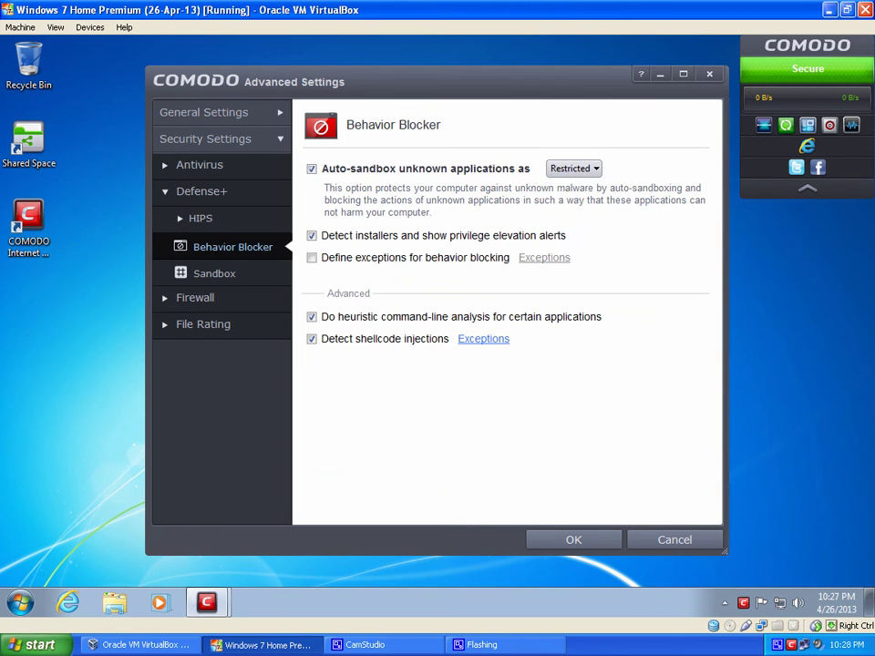
# Disable Trustconnect alerts in the Firewall Settings
pyautogui.click(195, 308)
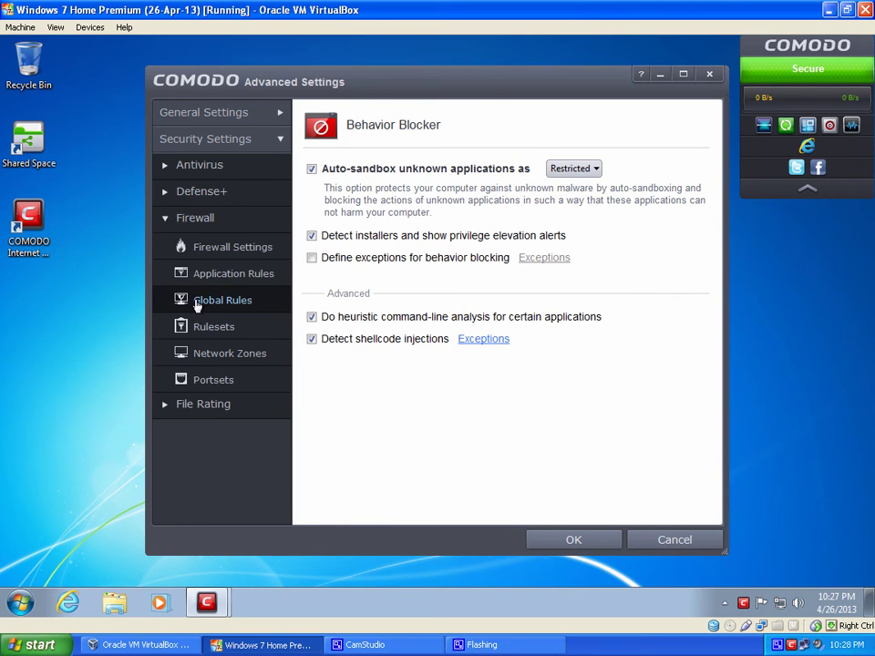
pyautogui.click(212, 255)
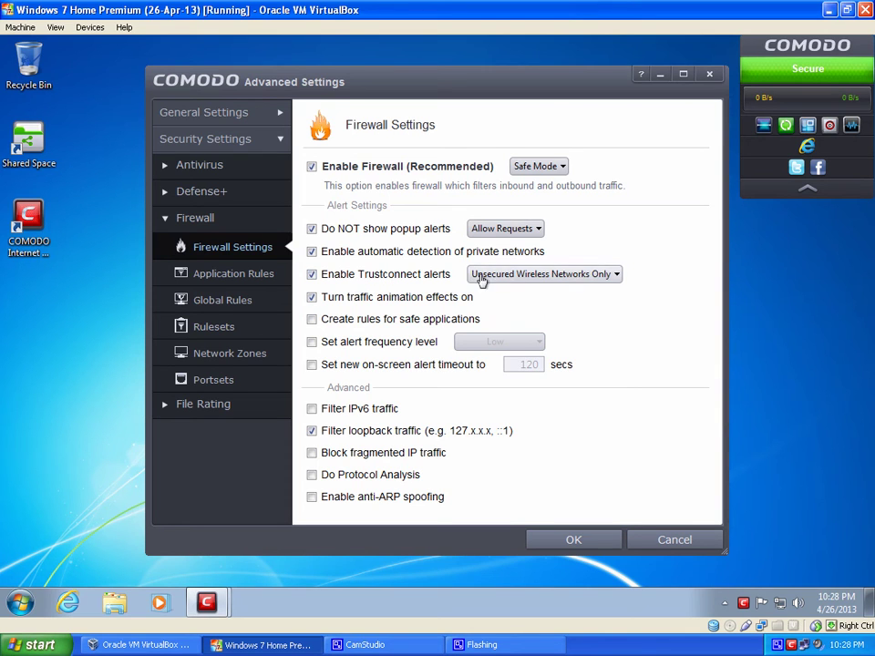
pyautogui.click(342, 279)
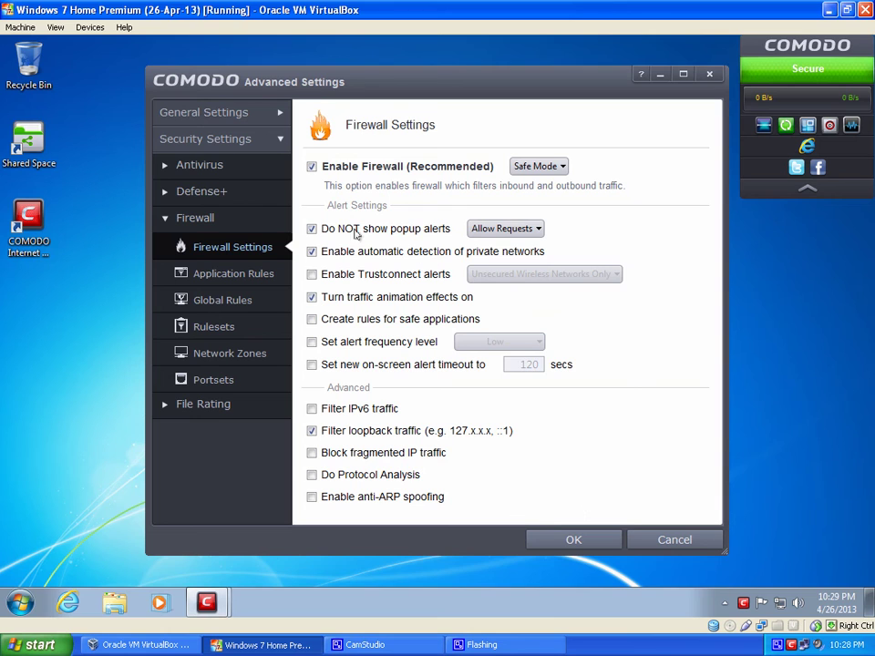
# Review the antivirus scan profiles and save the advanced settings, returning to the home view
pyautogui.click(213, 170)
pyautogui.click(204, 225)
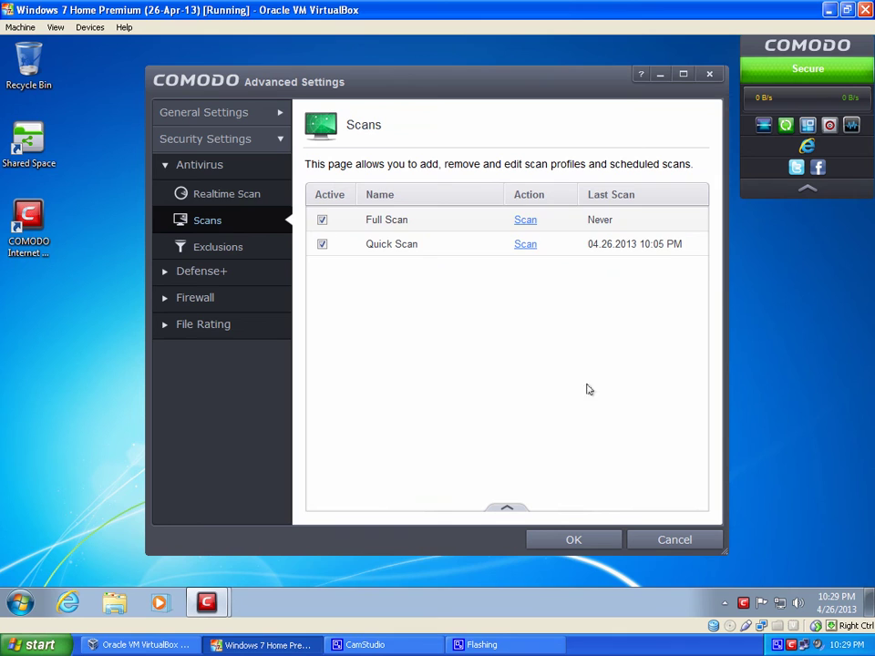
pyautogui.click(569, 541)
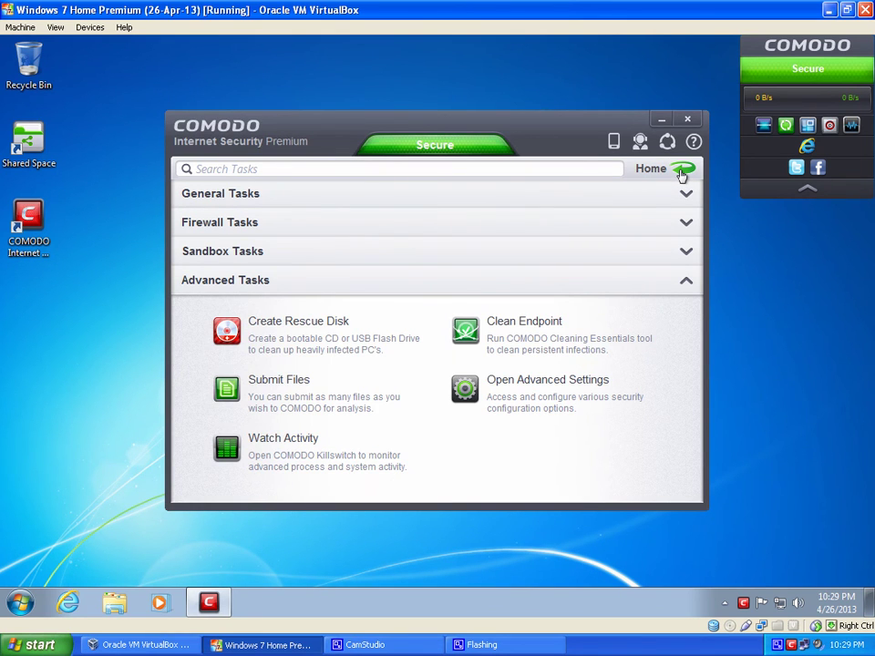
pyautogui.click(679, 171)
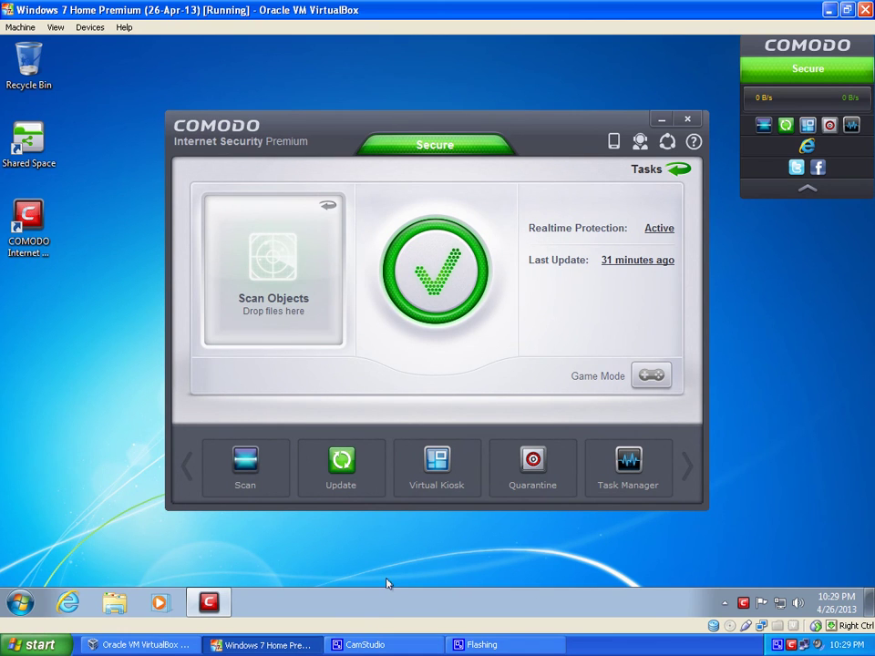
pyautogui.click(383, 645)
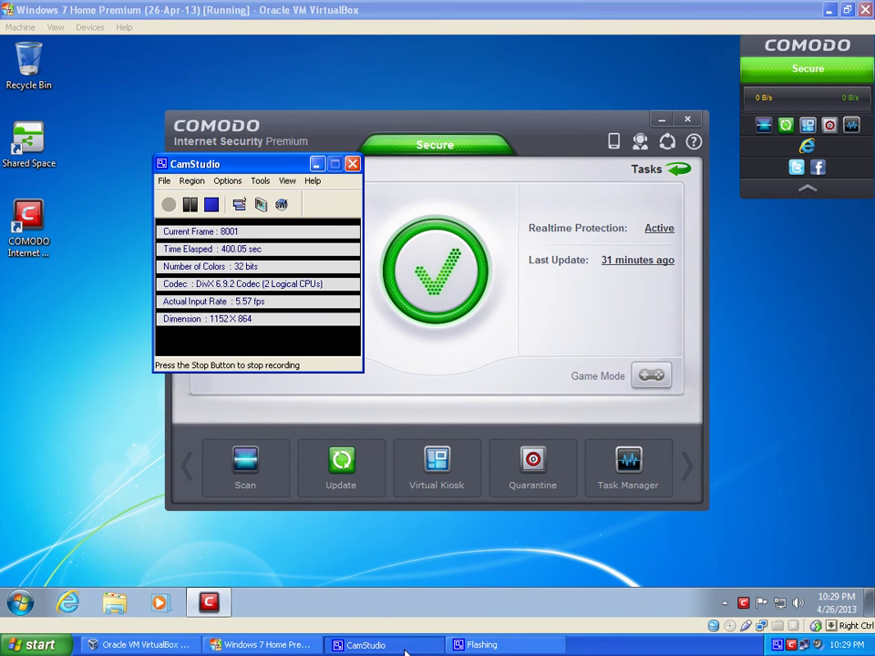
pyautogui.click(316, 165)
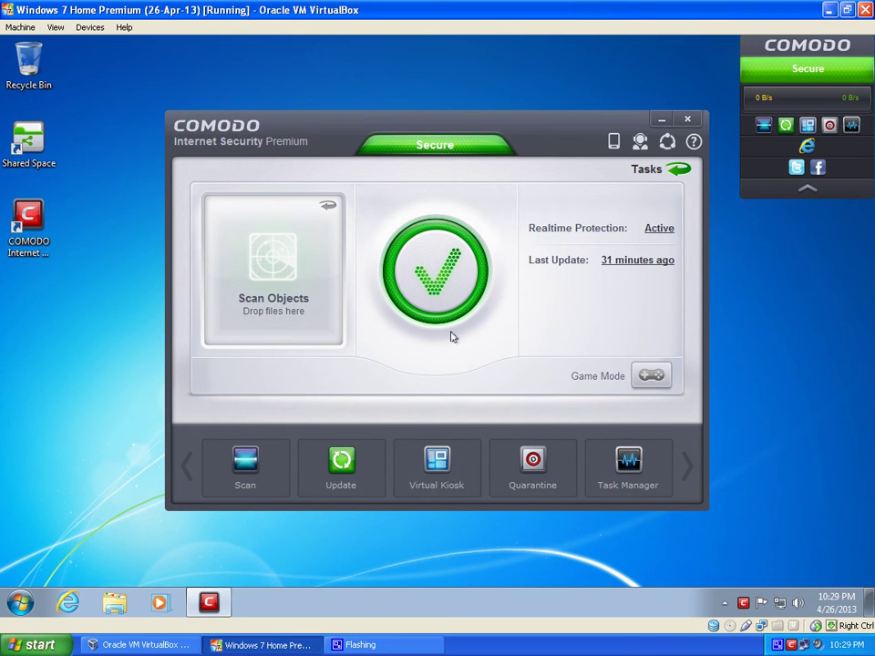
# Launch the Virtual Kiosk, declining to install COMODO Dragon and Microsoft Silverlight and suppressing that message for future launches
pyautogui.click(432, 468)
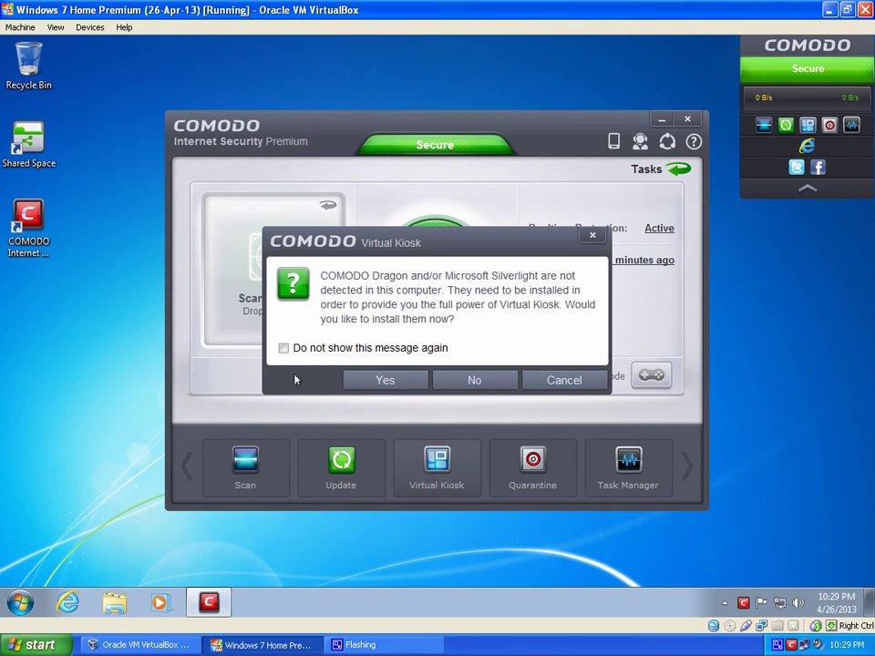
pyautogui.click(284, 350)
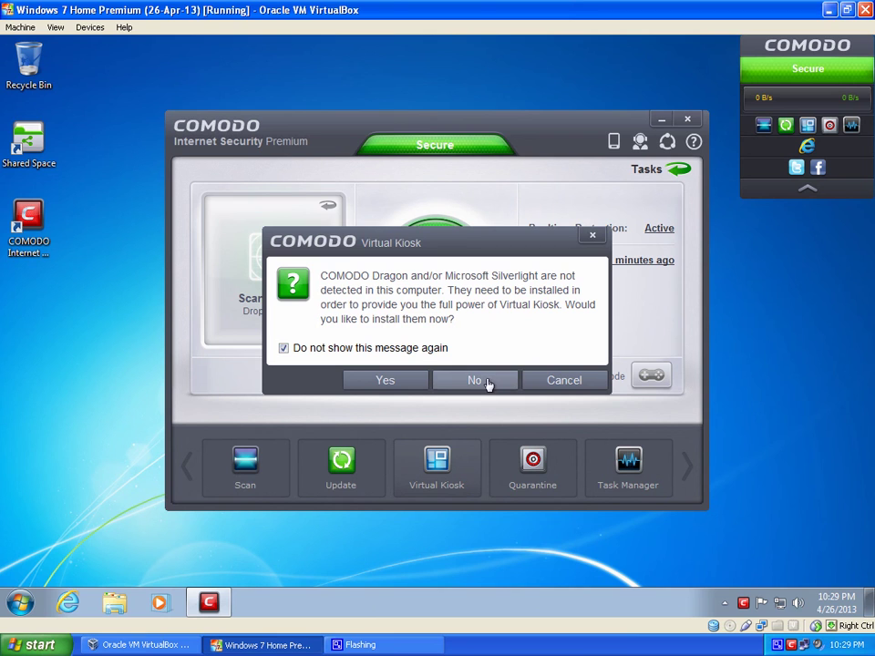
pyautogui.click(476, 381)
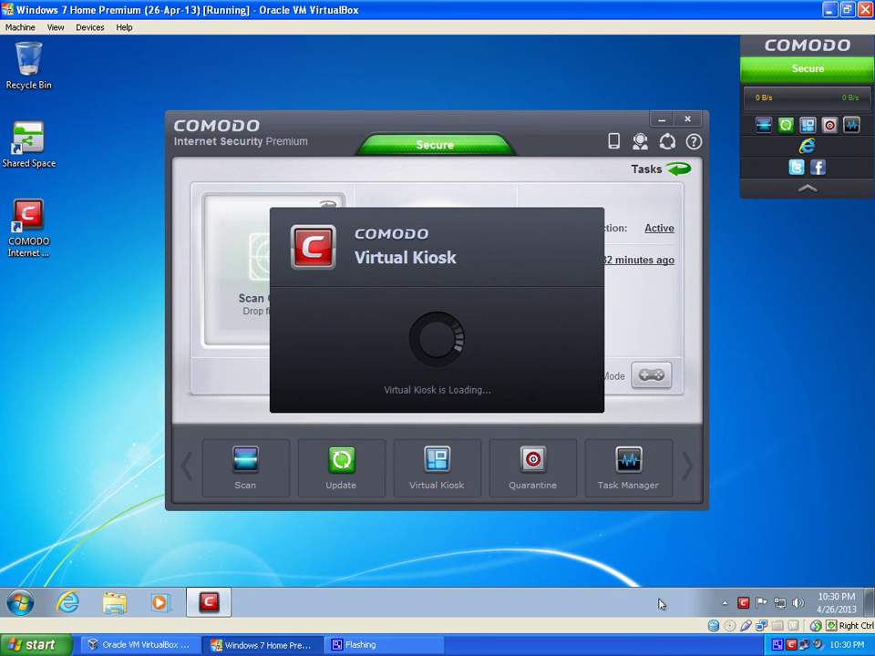
pyautogui.click(618, 654)
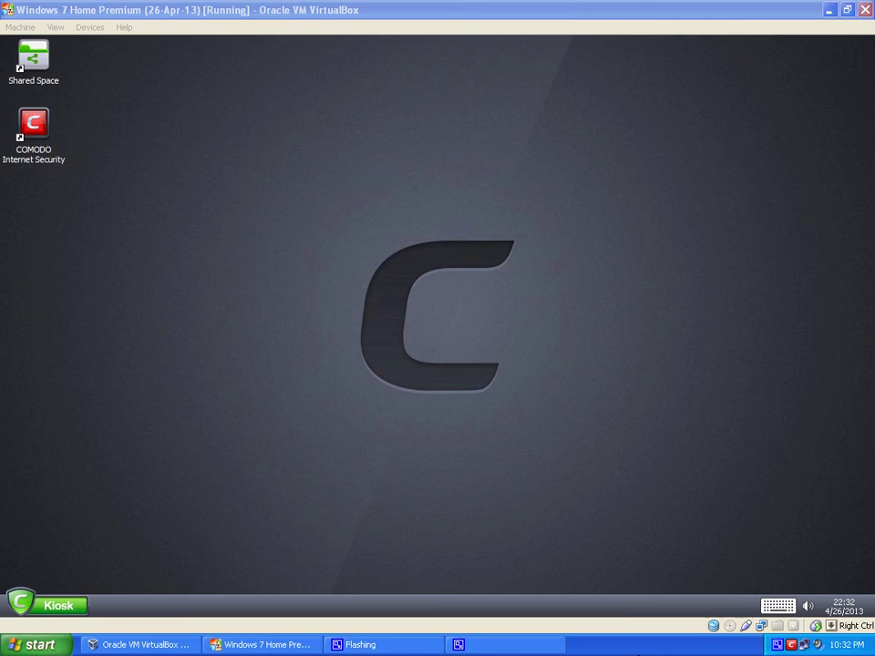
pyautogui.click(432, 12)
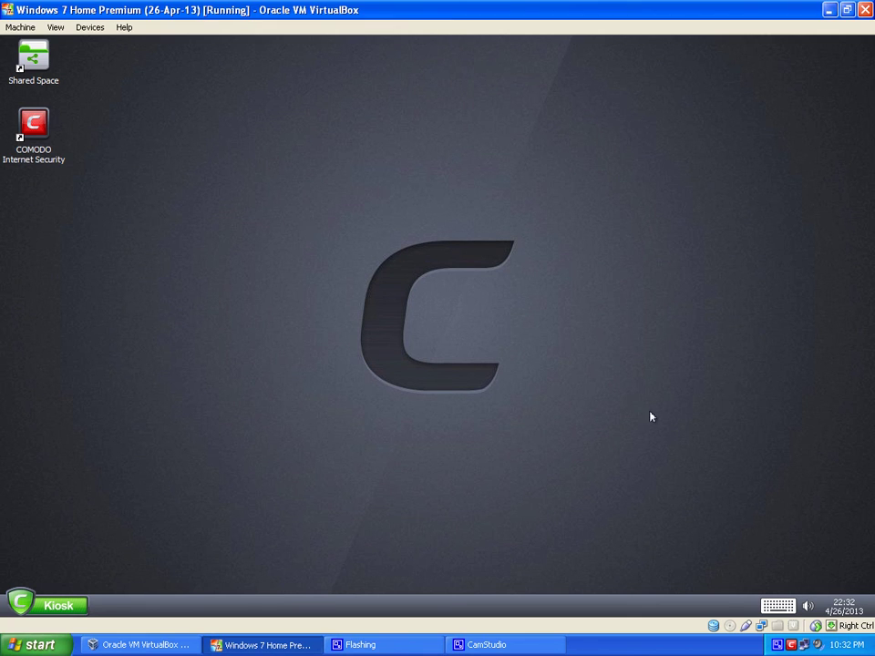
# Start Internet Explorer inside the Virtual Kiosk
pyautogui.click(20, 606)
pyautogui.click(119, 297)
pyautogui.click(39, 606)
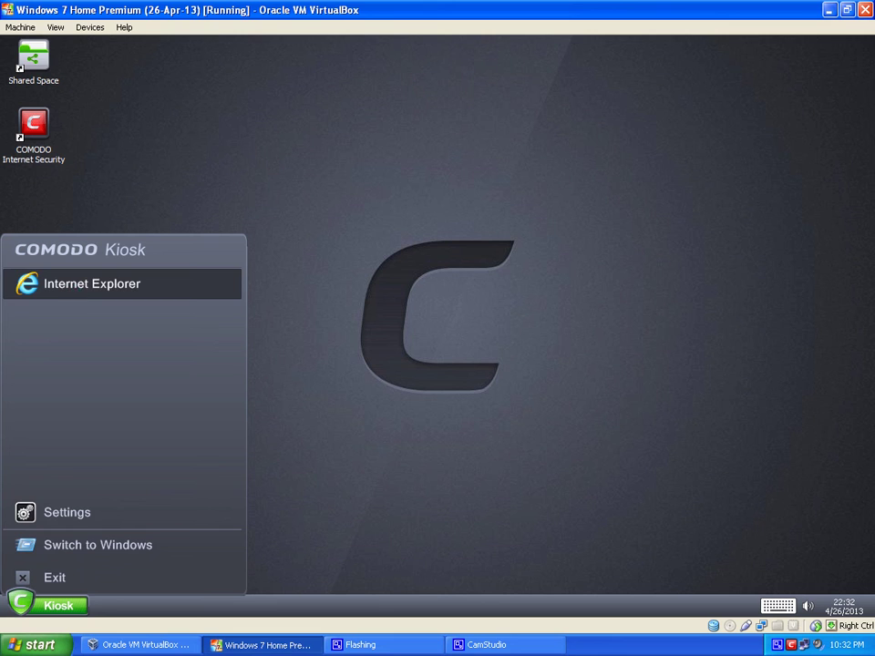
pyautogui.click(421, 164)
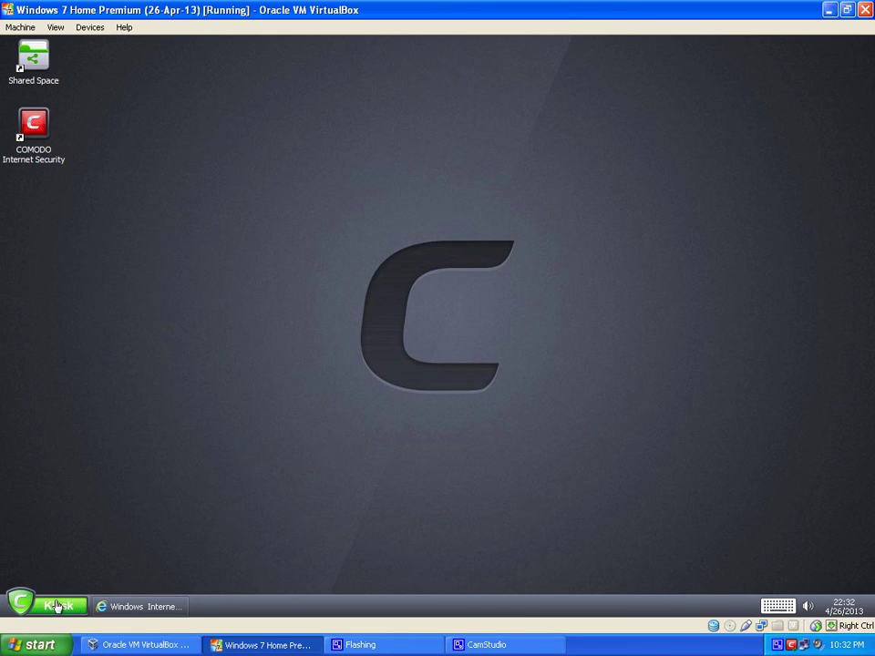
# Exit the Virtual Kiosk back to the Windows desktop and close the COMODO Internet Security main window
pyautogui.click(44, 605)
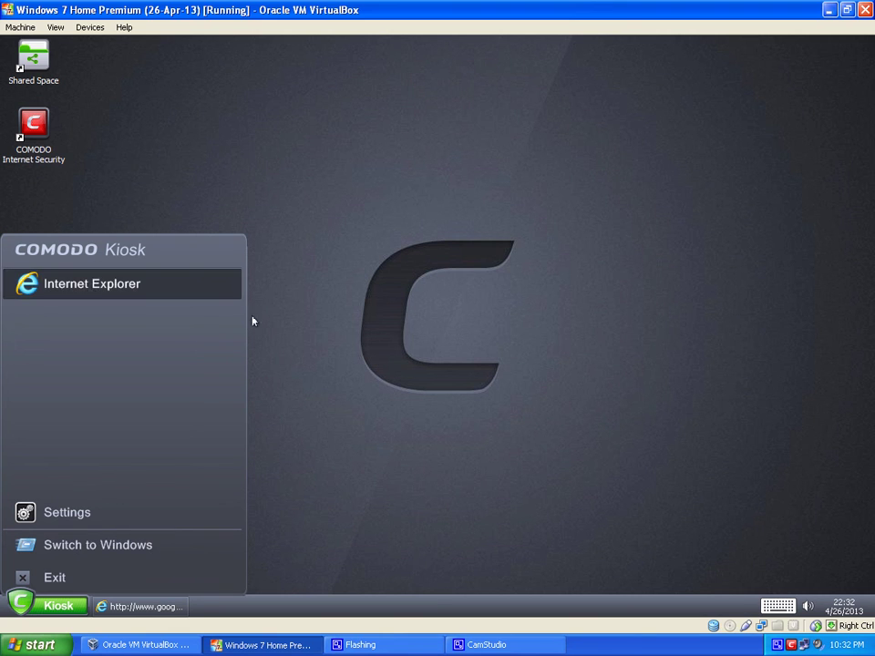
pyautogui.click(75, 577)
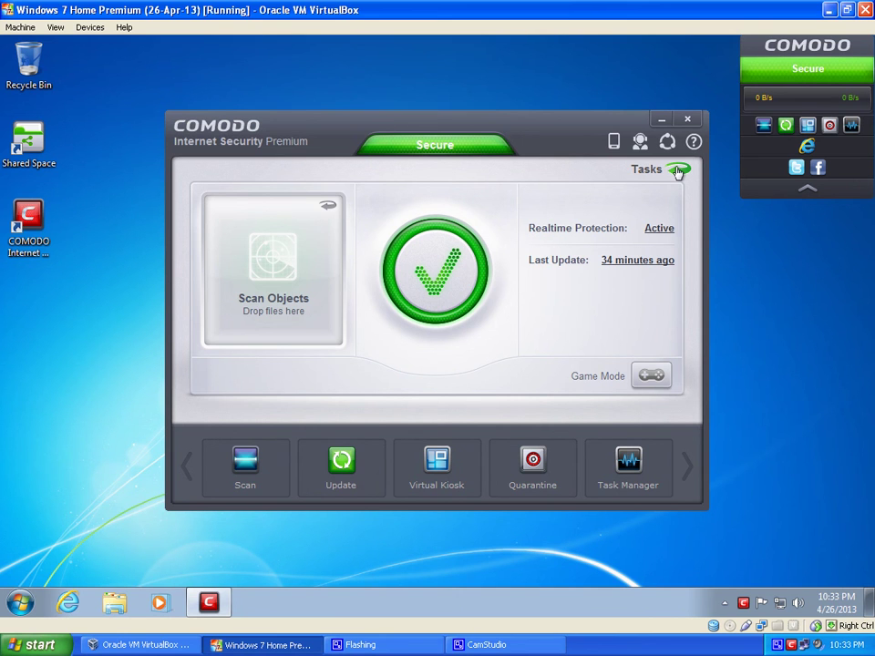
pyautogui.click(678, 172)
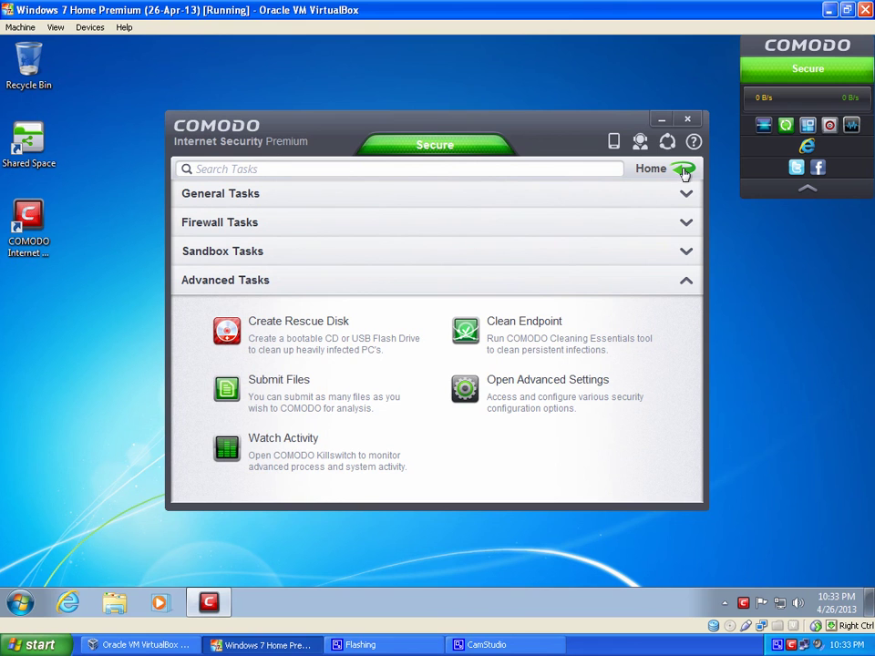
pyautogui.click(683, 172)
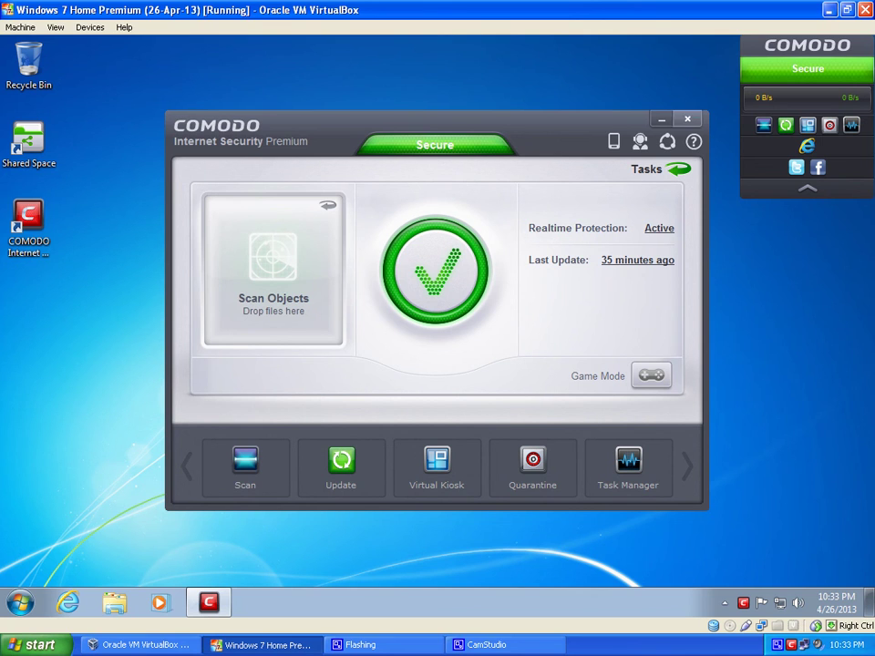
pyautogui.click(686, 121)
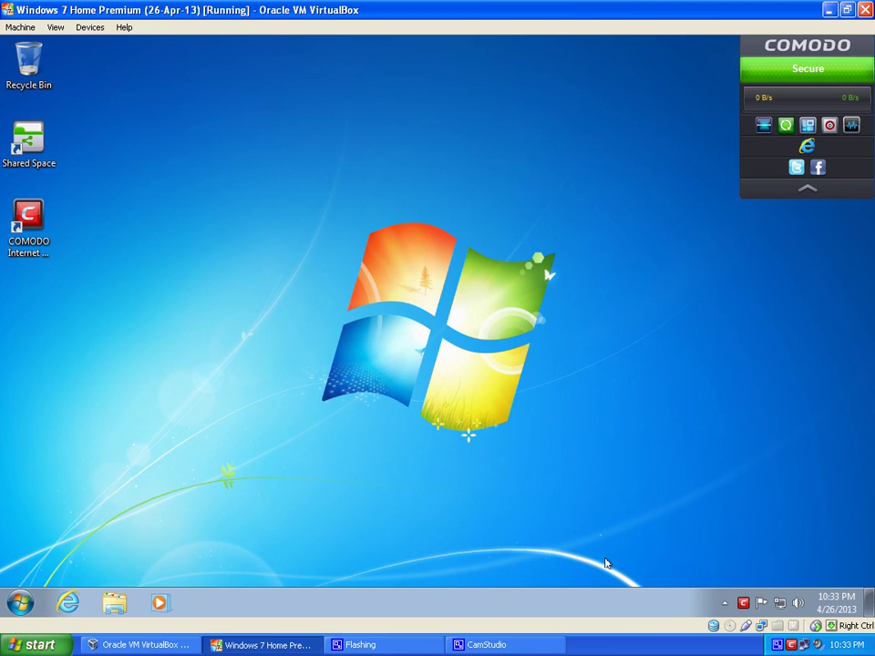
pyautogui.click(626, 649)
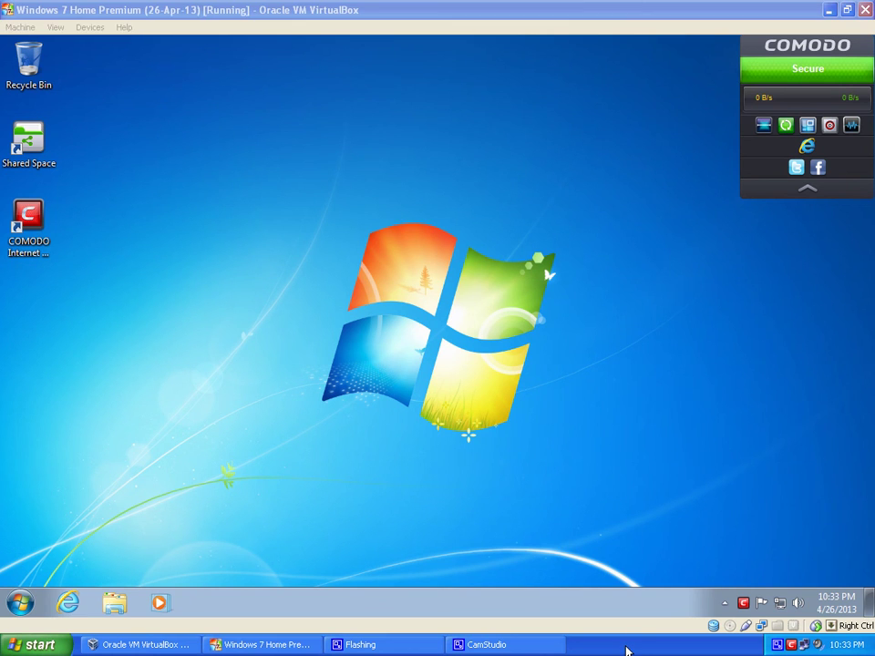